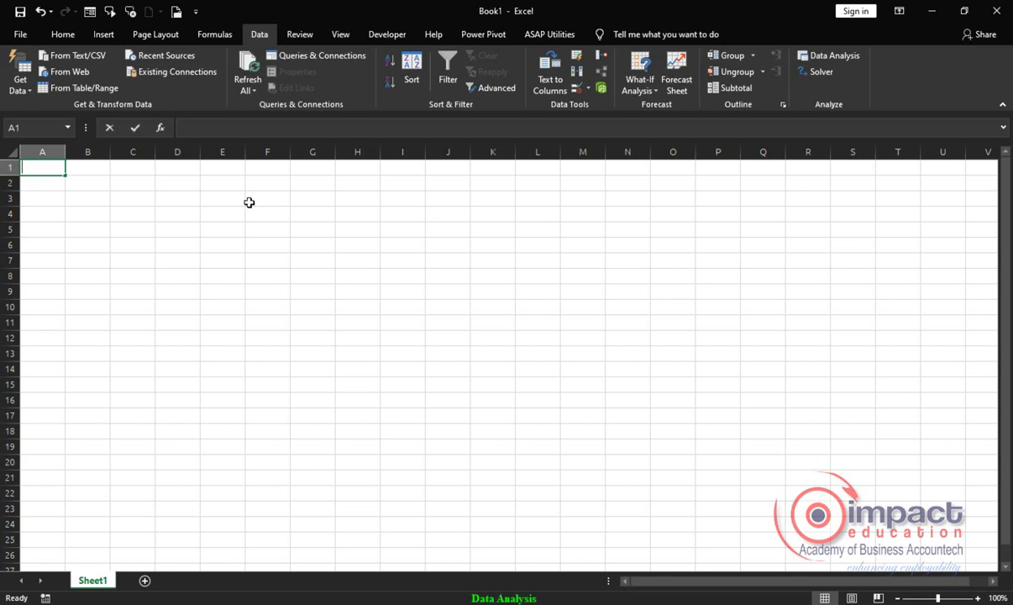
Enter the label Loan with 500000 in A1:B1 and Tenure (months) with 60 in A2:B2.
type("Loan")
key("Tab")
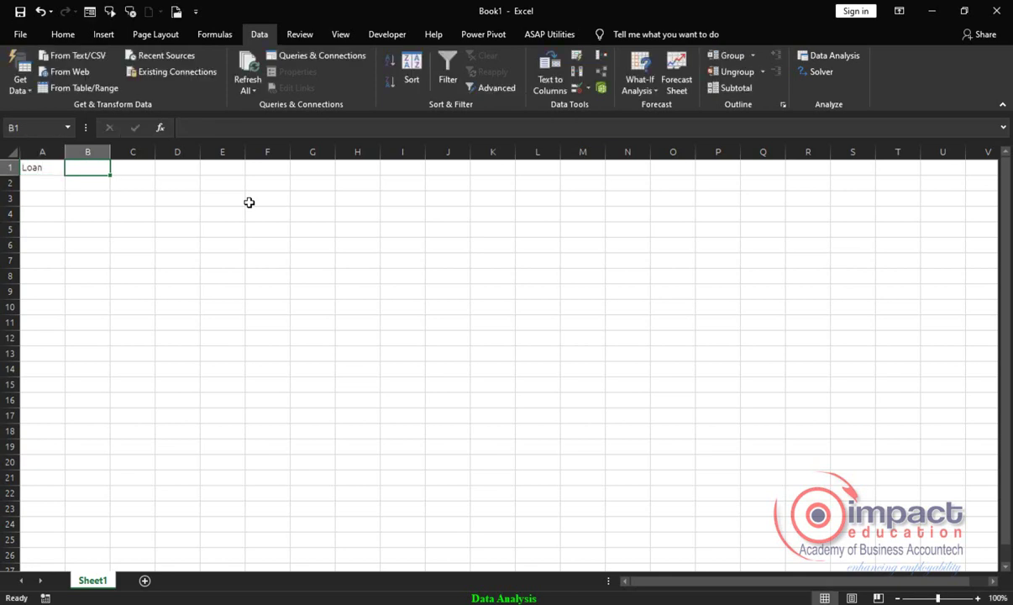
type("500000")
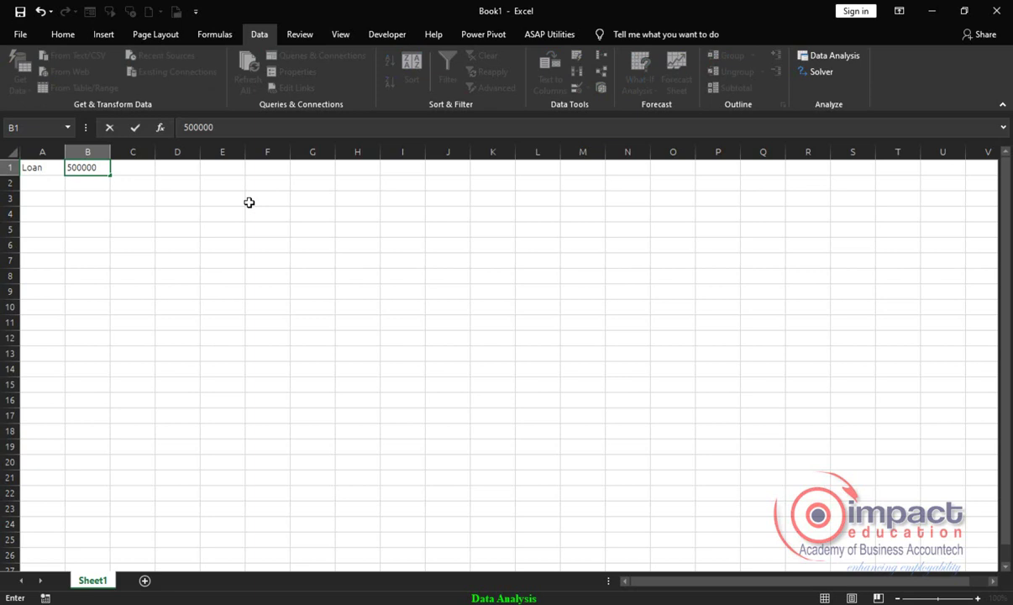
key("Return")
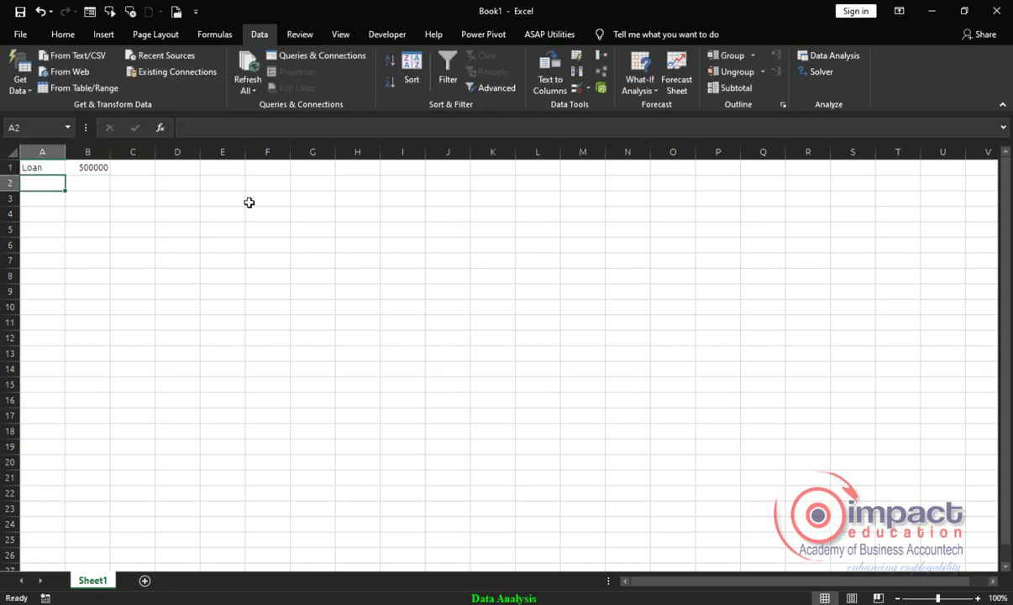
type("Tenure")
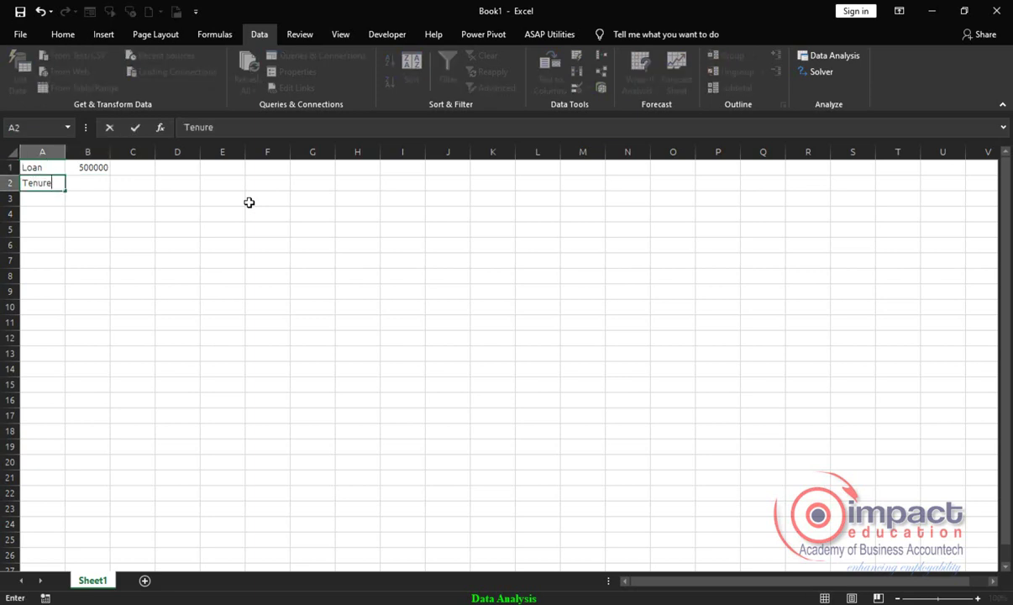
type(" (months)")
key("Tab")
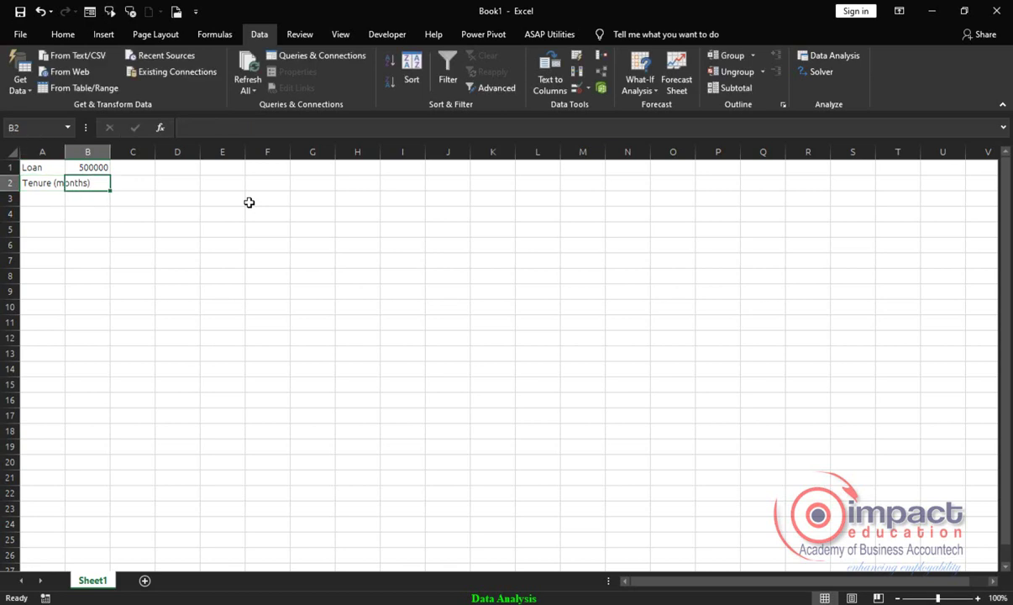
type("60")
key("Return")
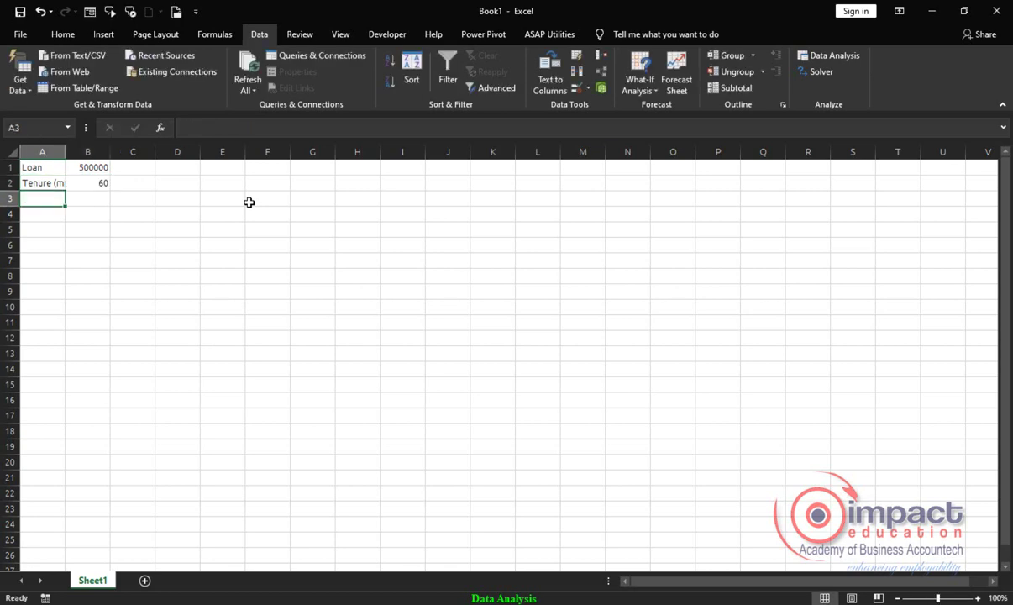
Enter the label Rate of Interest(p.a) in A3 and 12% beside it in B3.
type("Rat")
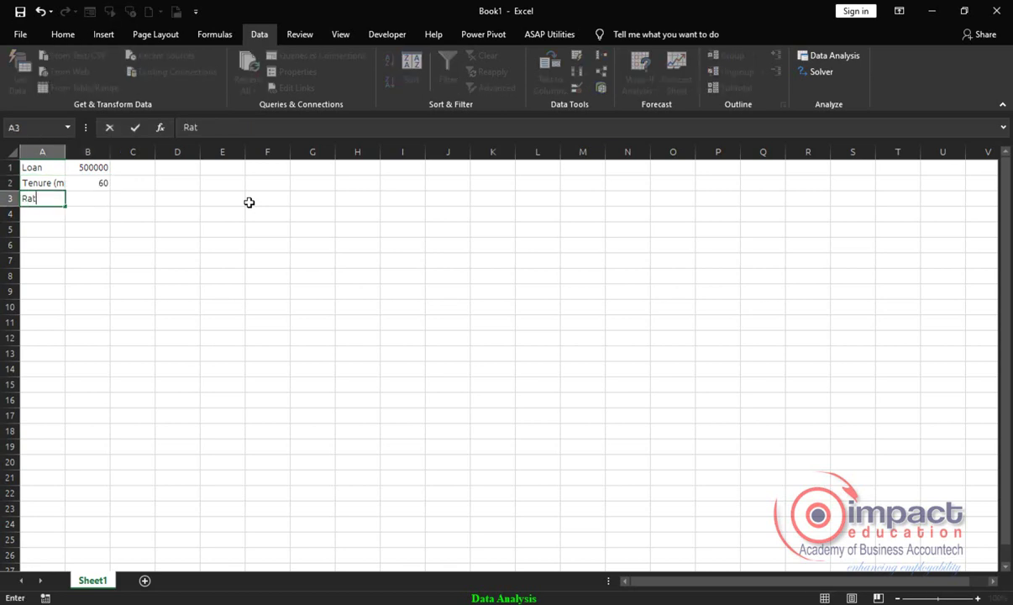
type("e of Interest(")
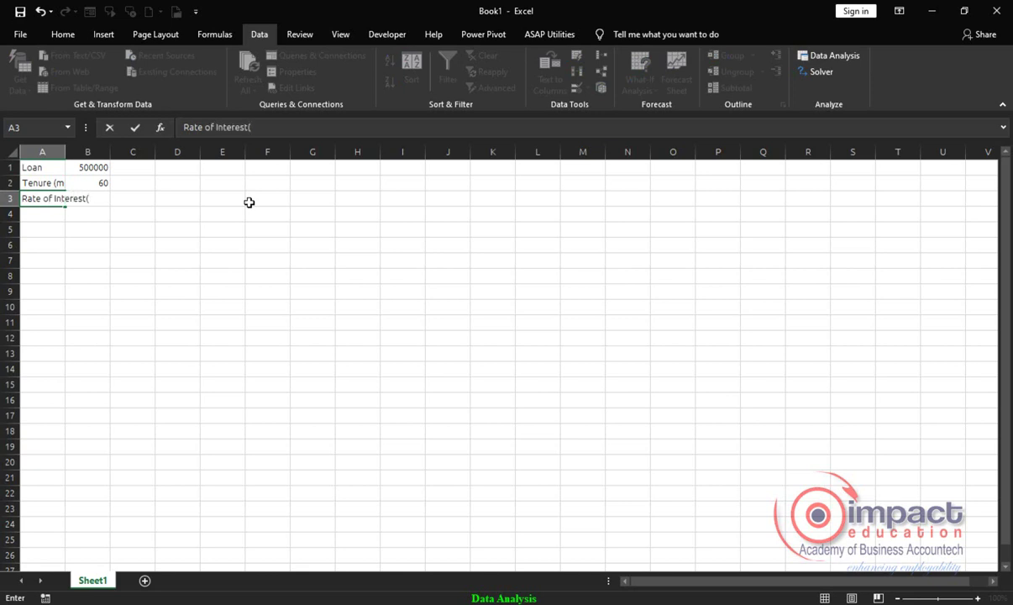
type("p.a)")
key("Return")
key("Up")
key("Right")
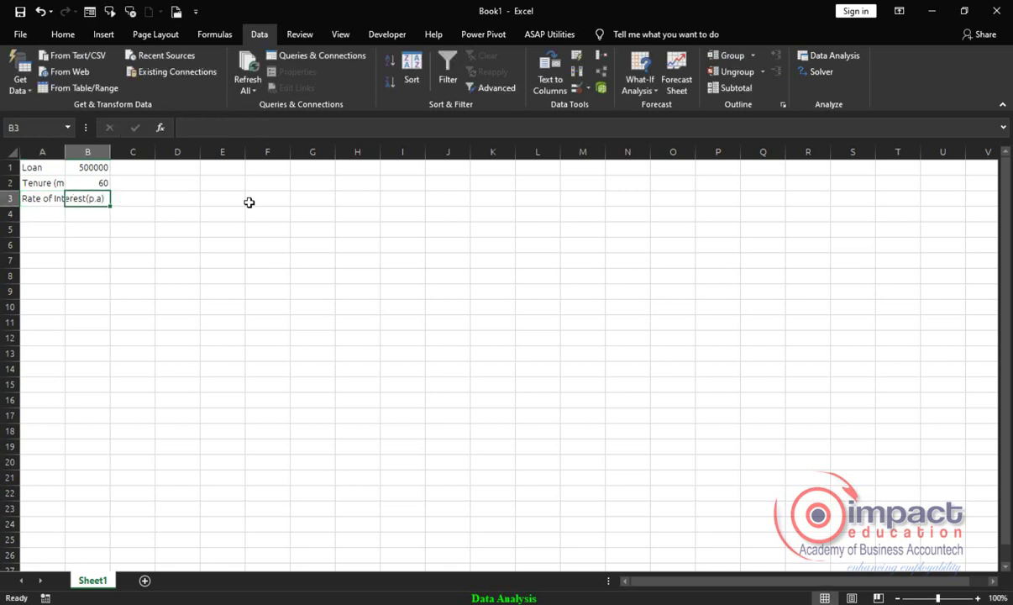
type("12%")
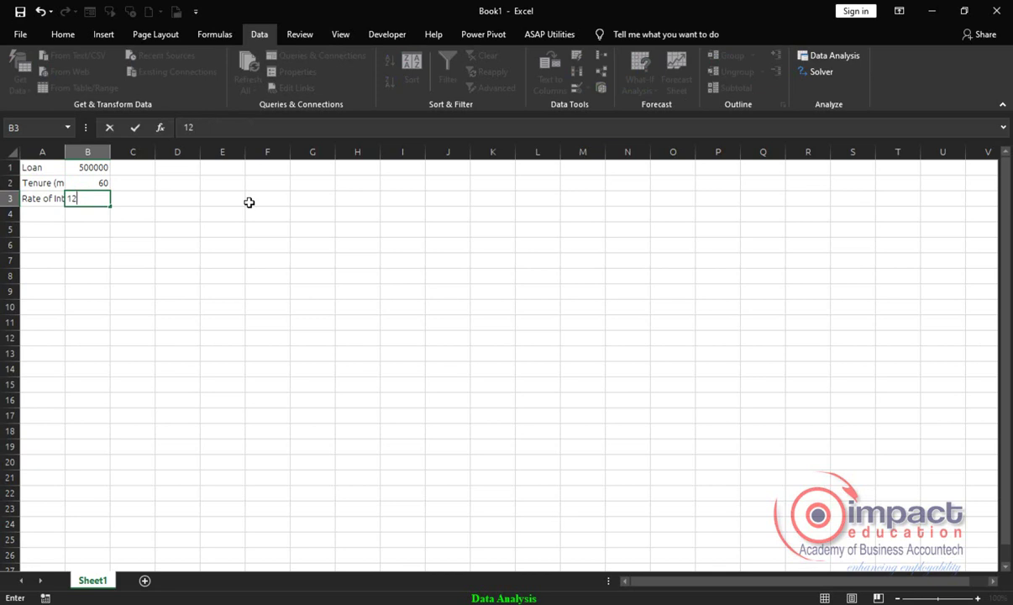
key("Return")
key("Left")
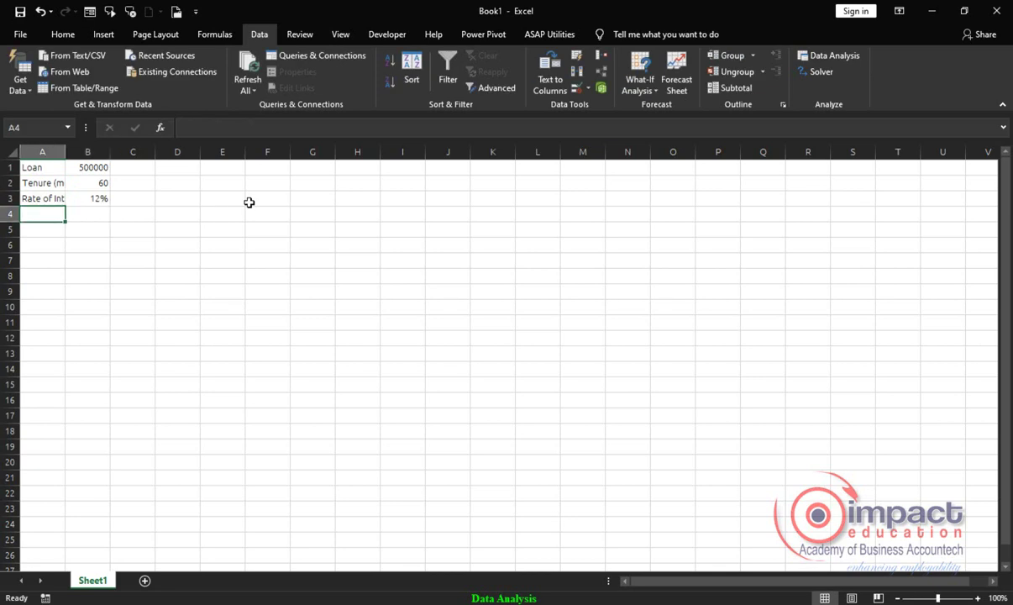
Enter the label PMT in A4 and autofit column A to its longest label.
type("PMT")
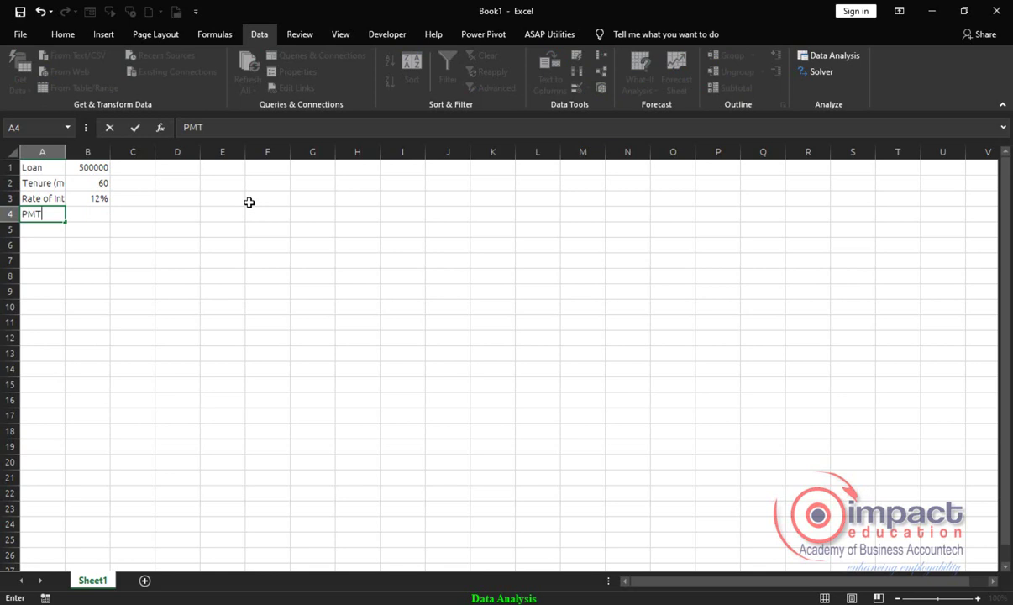
key("Tab")
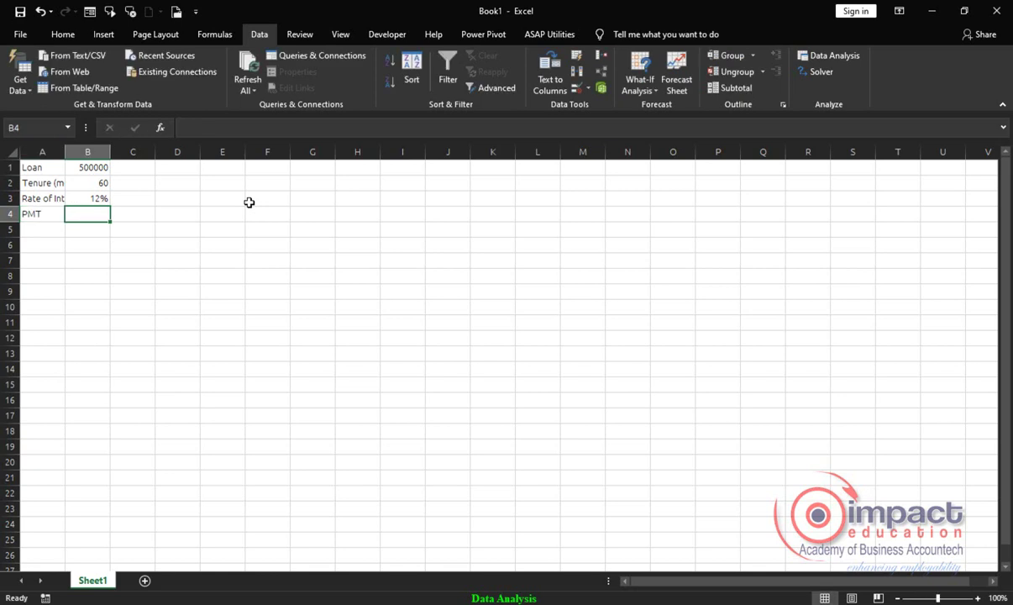
double_click(66, 152)
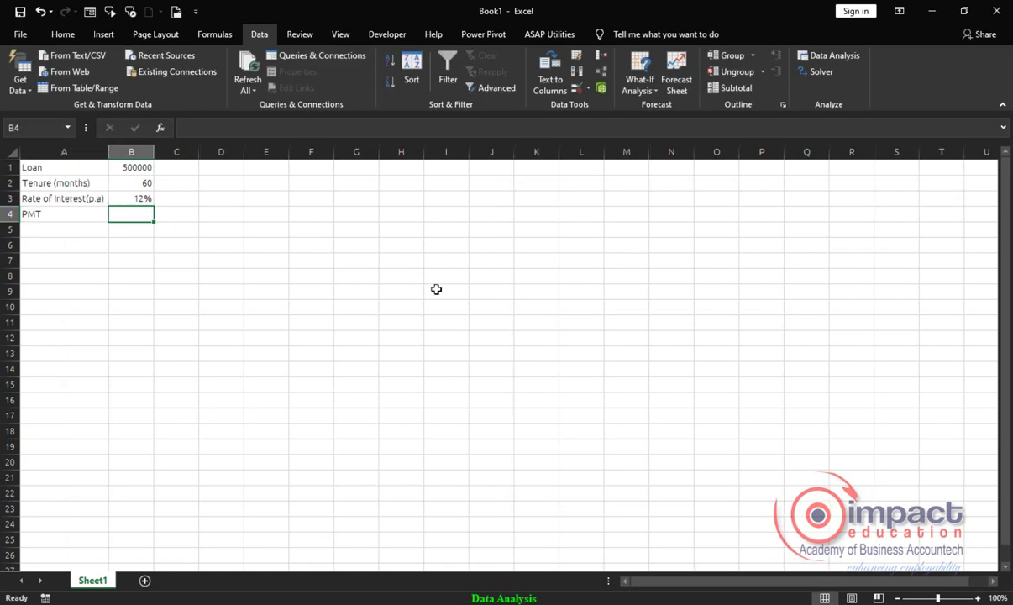
Start a PMT function in B4, open its function arguments and set Rate to B3/12.
type("=pmt")
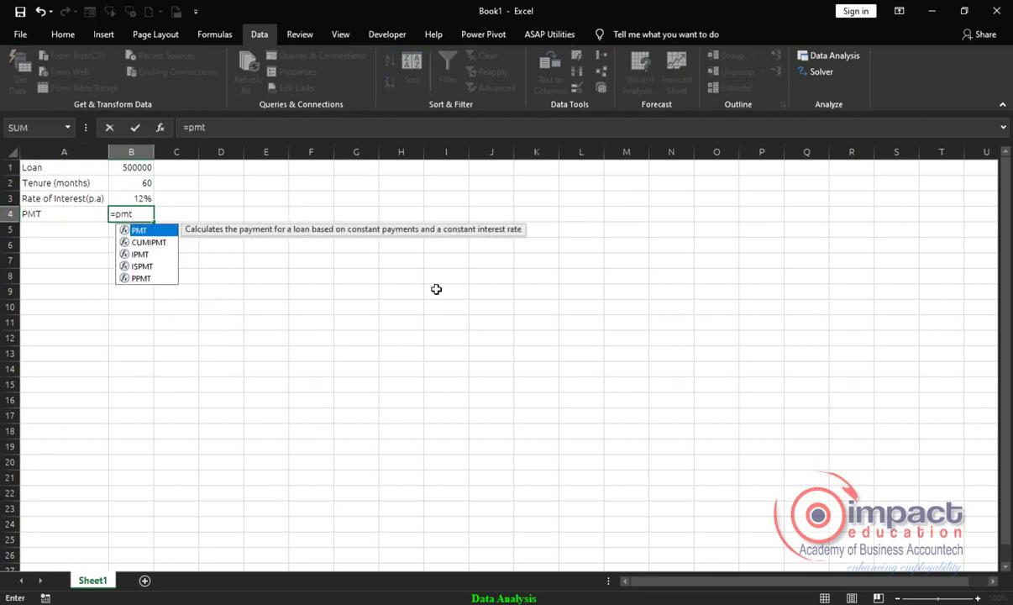
key("Tab")
key("ctrl+a")
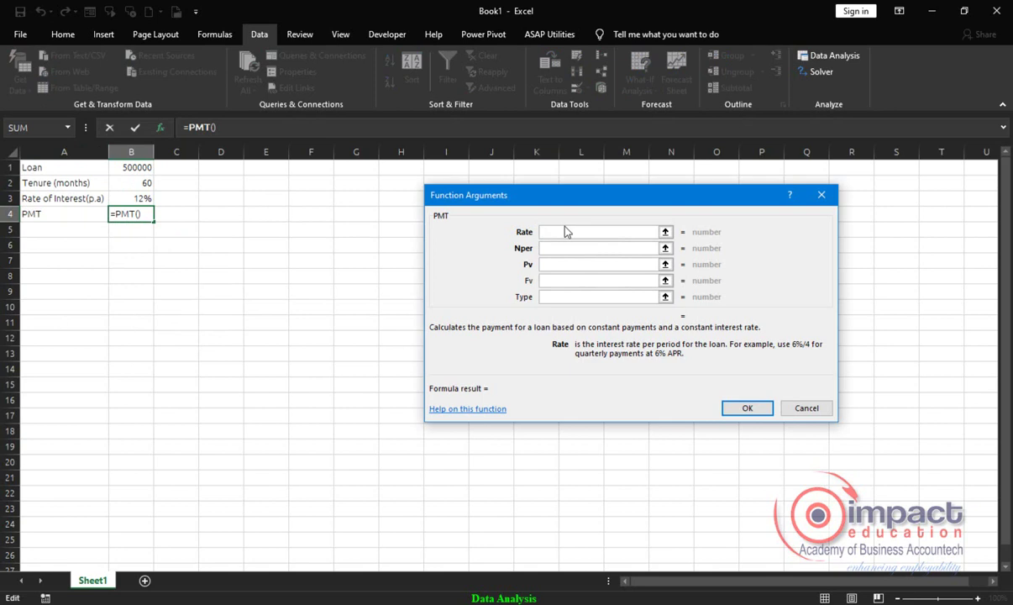
left_click(132, 198)
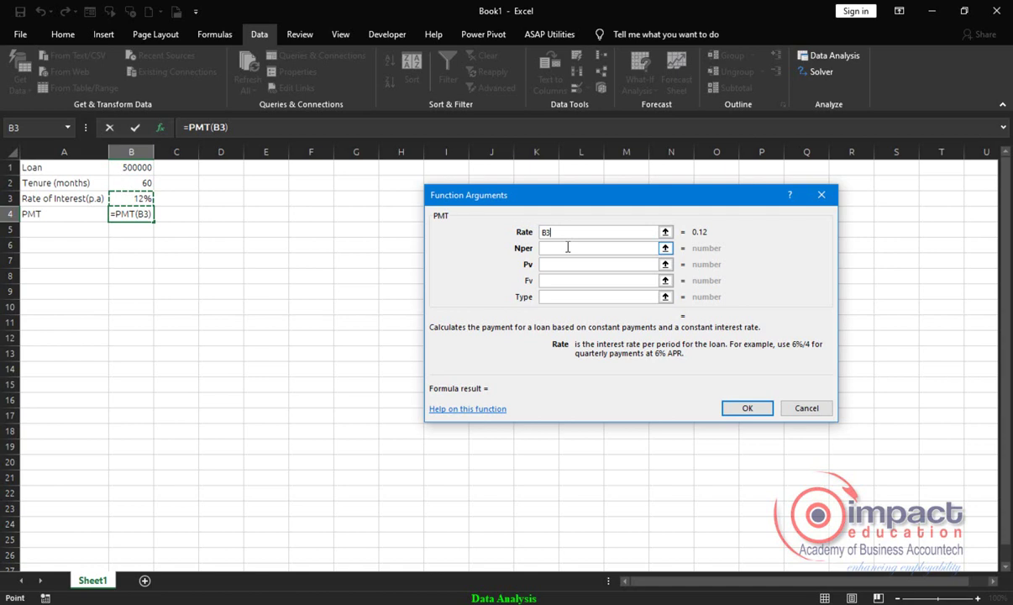
type("/12")
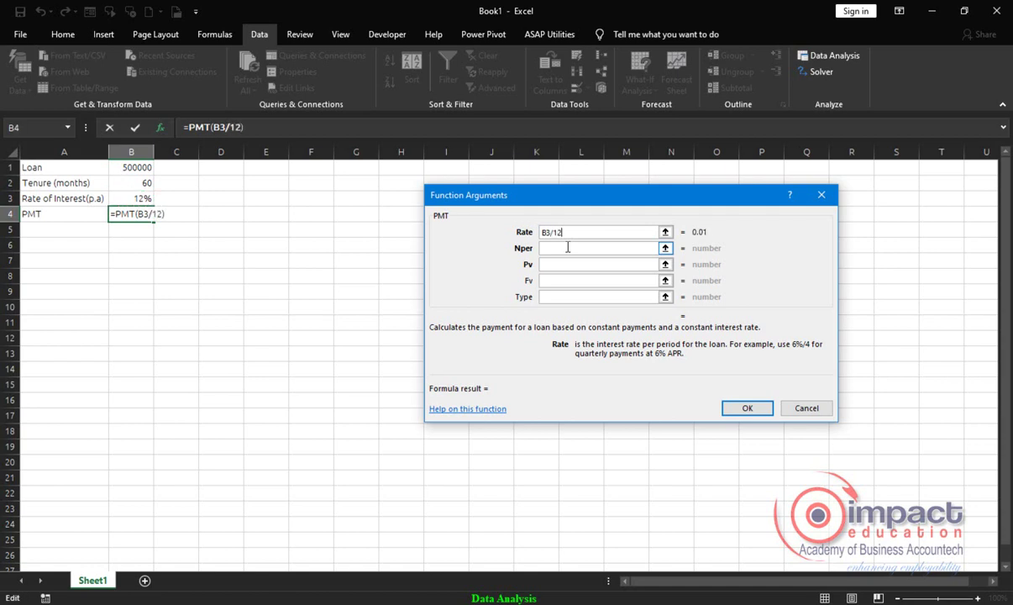
Complete the PMT function with Nper set to B2 and Pv set to -B1.
left_click(567, 248)
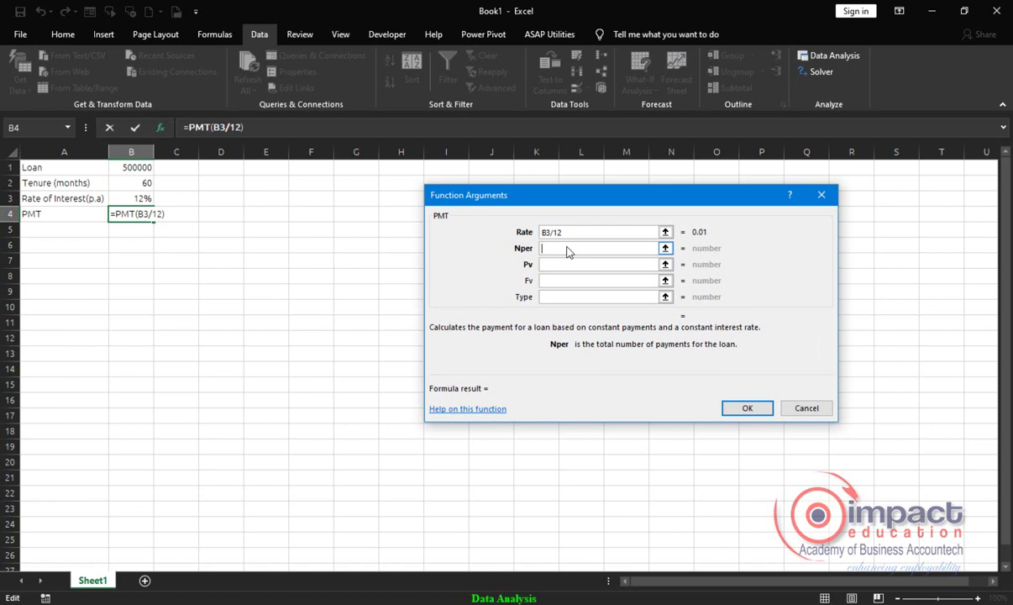
left_click(131, 182)
left_click(554, 265)
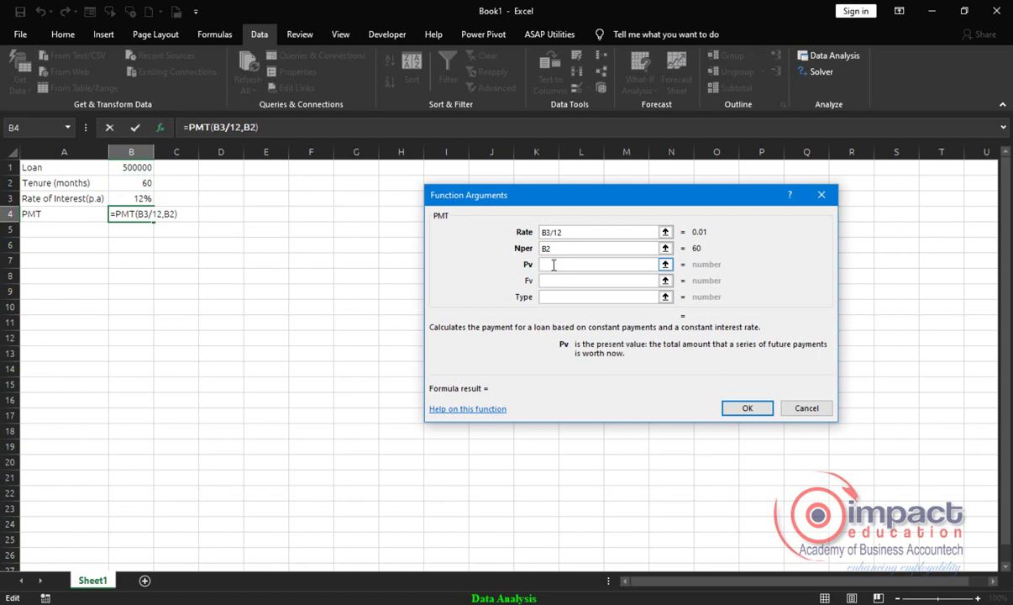
type("-")
left_click(137, 168)
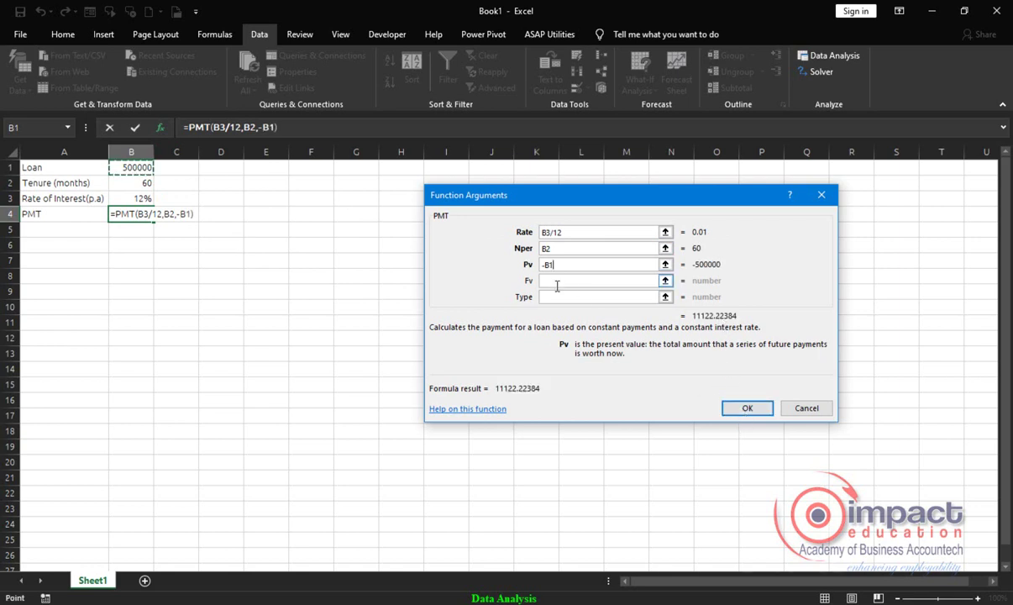
left_click(753, 412)
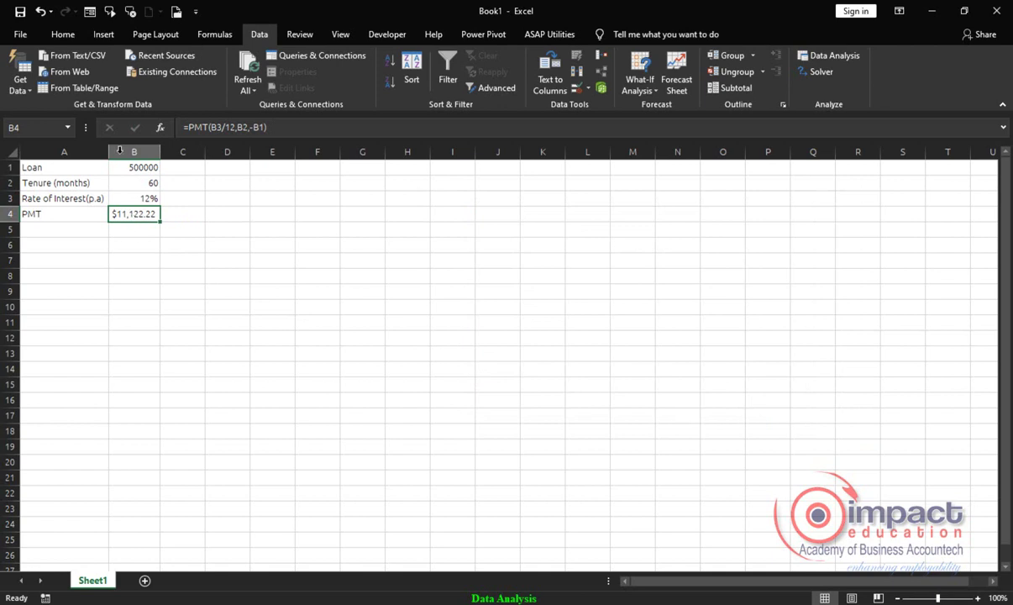
Change the PMT result in B4 to General format and reduce it to no decimal places.
left_click(61, 38)
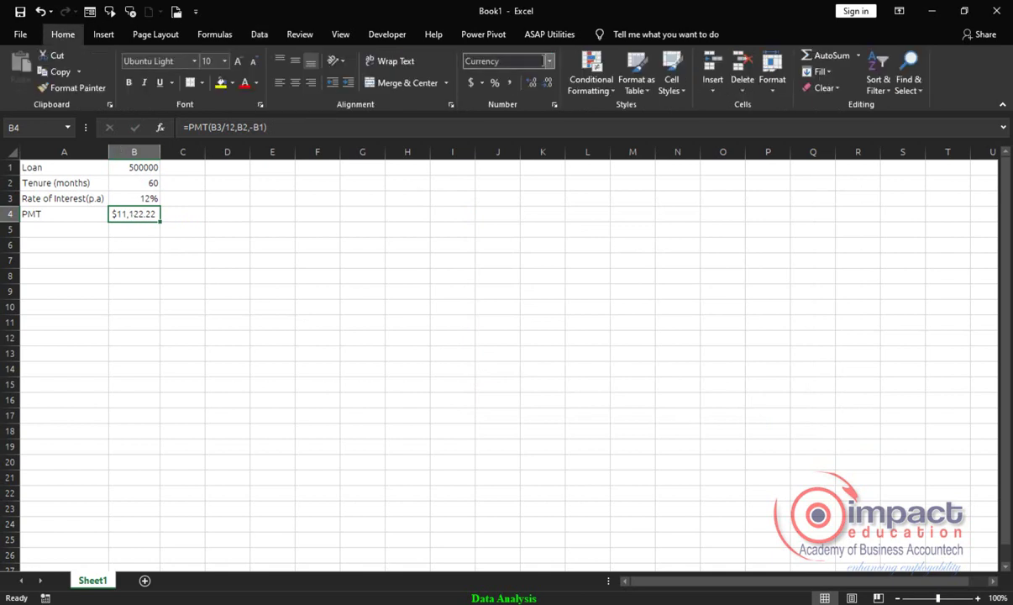
left_click(549, 61)
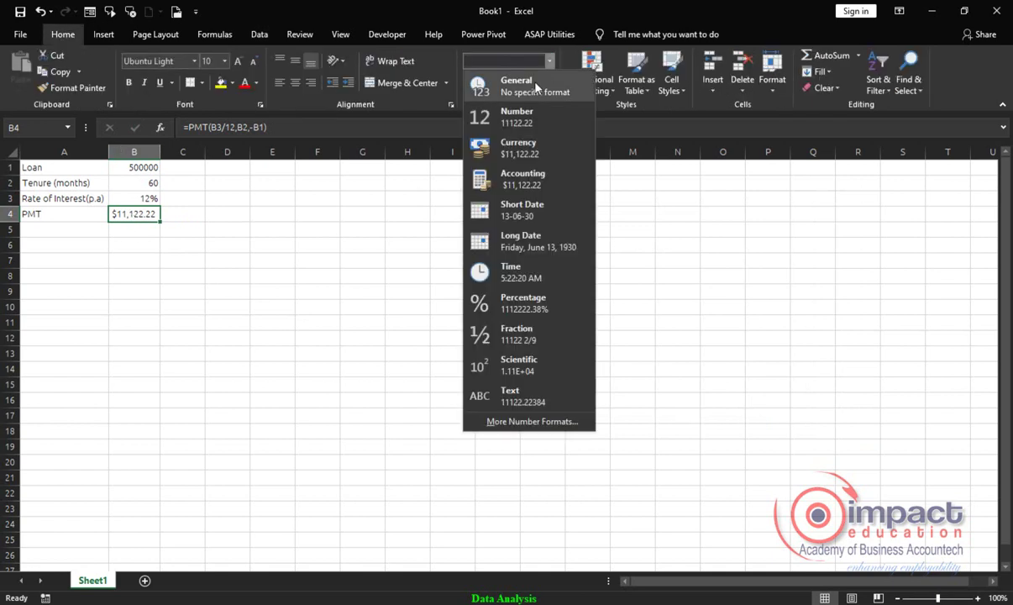
left_click(487, 81)
left_click(481, 82)
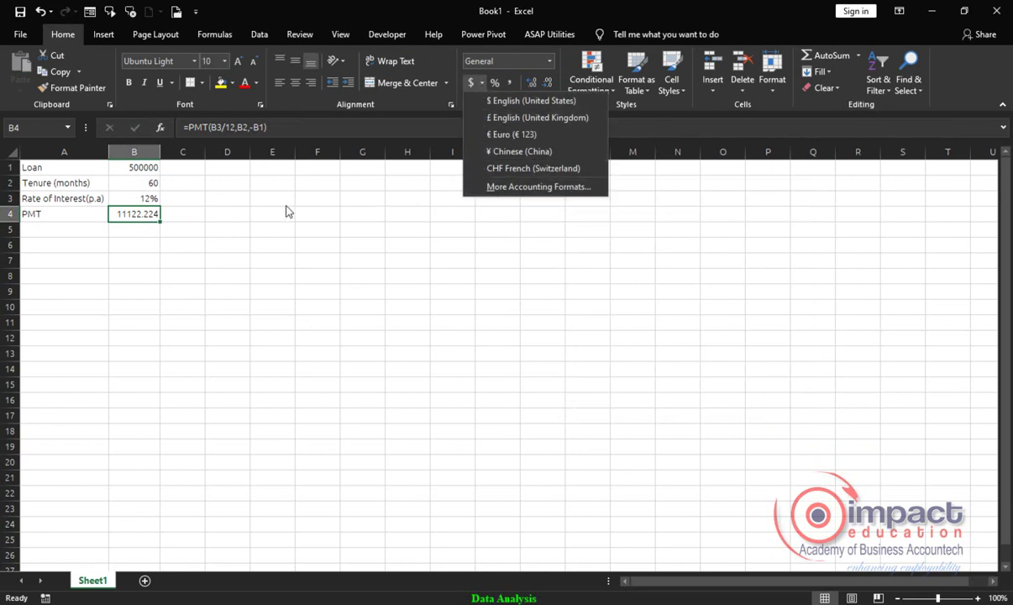
left_click(126, 206)
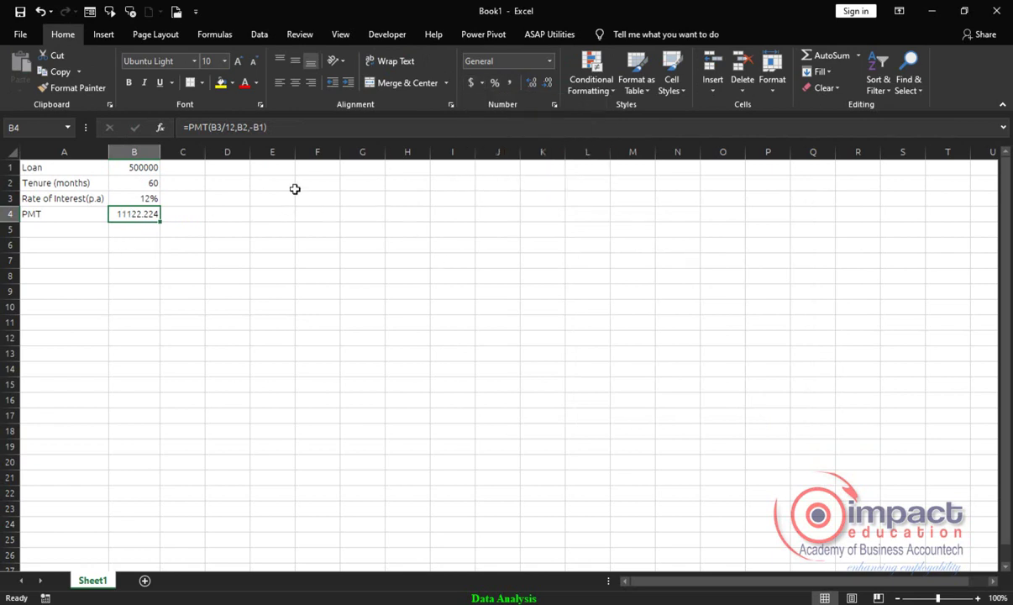
left_click(551, 83)
left_click(551, 83)
left_click(551, 83)
Review the loan amount, tenure, interest rate and PMT formula in cells B1 to B4.
key("Up")
key("Up")
key("Up")
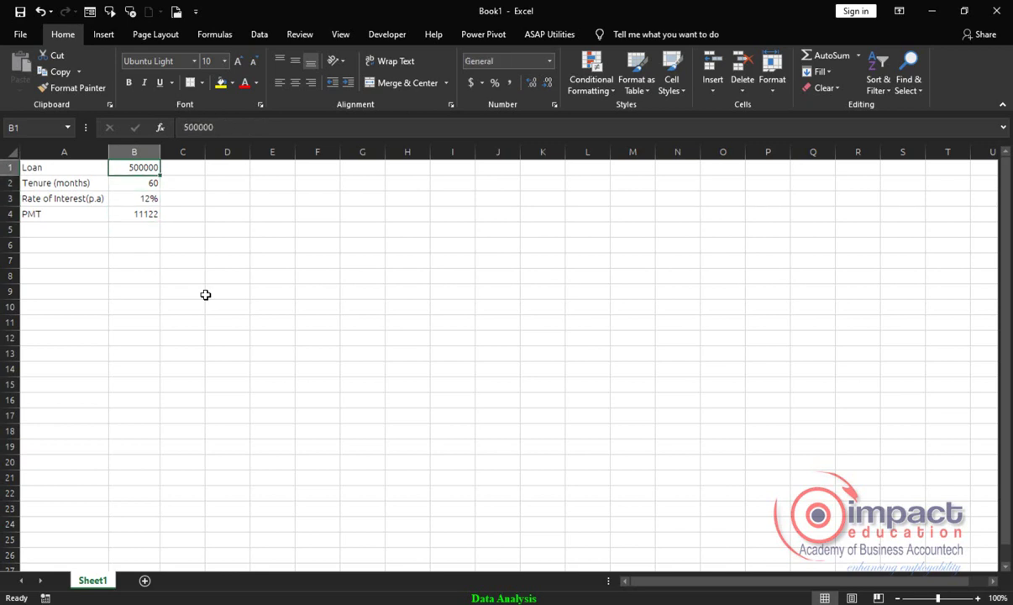
key("Down")
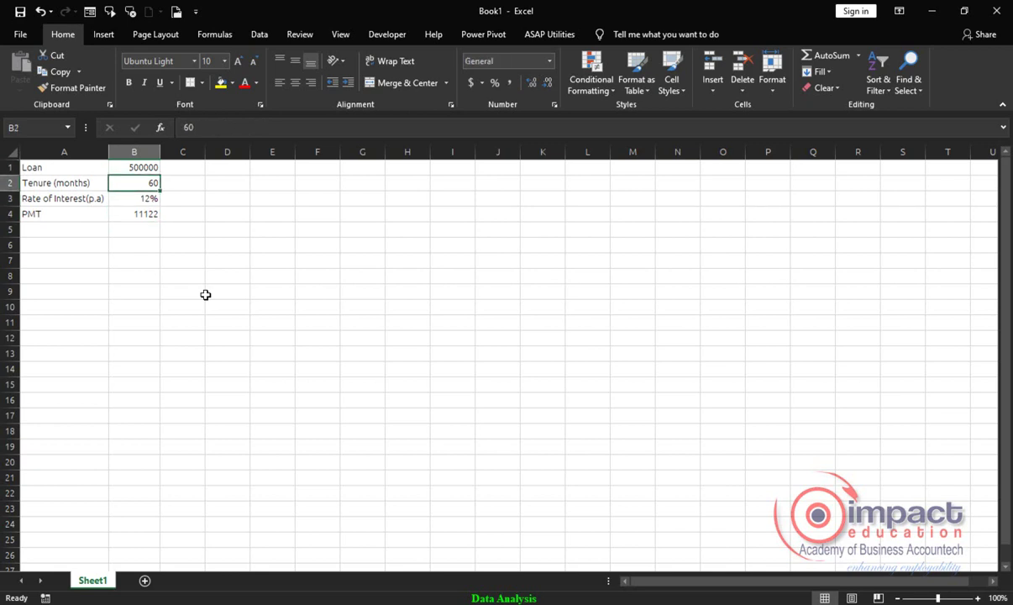
key("Down")
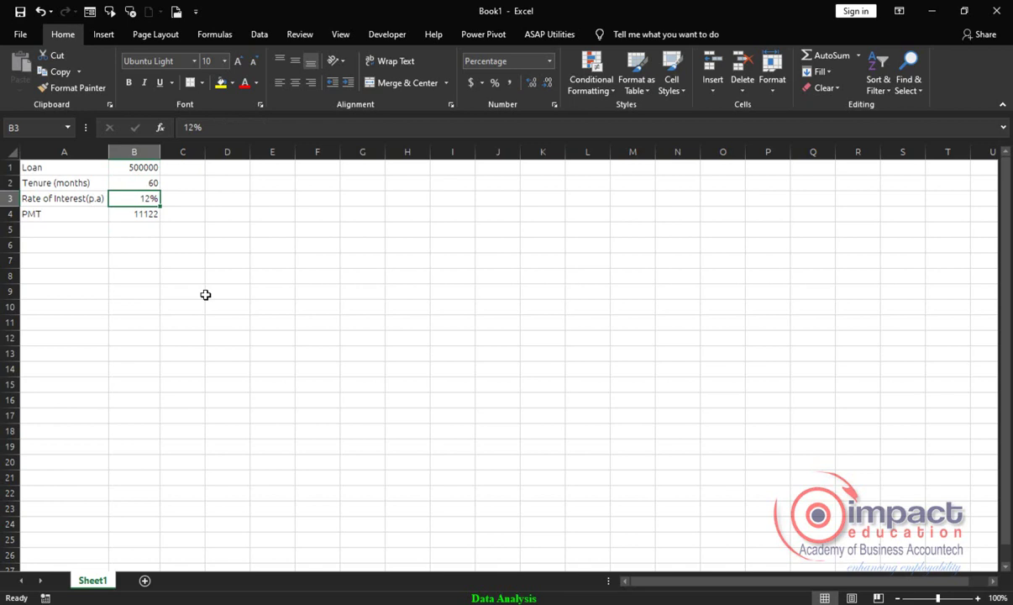
key("Down")
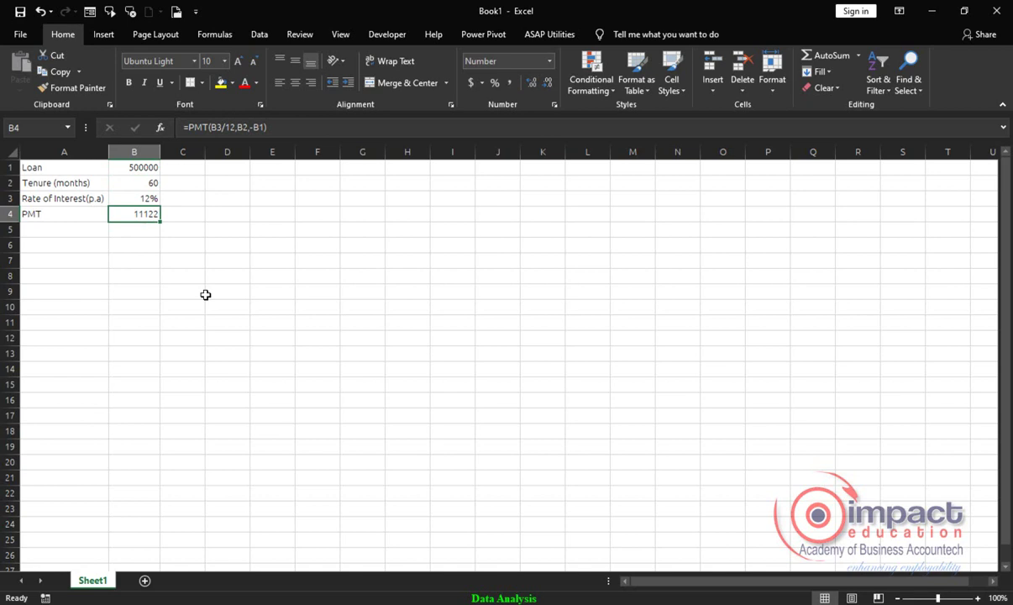
Enter the formula =B4 in cell B6 to link it to the PMT result.
key("Down")
key("Down")
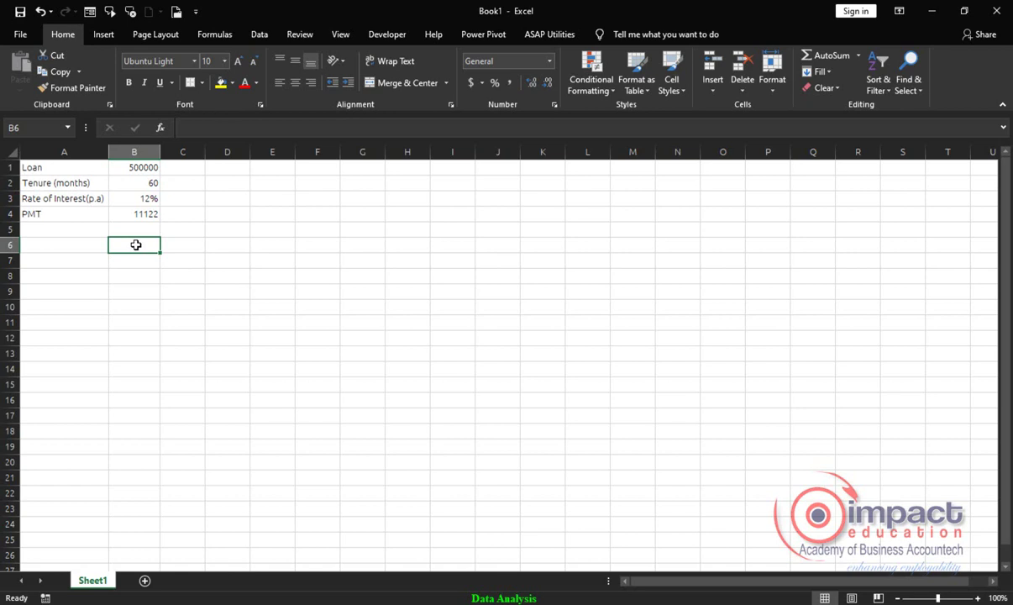
type("=")
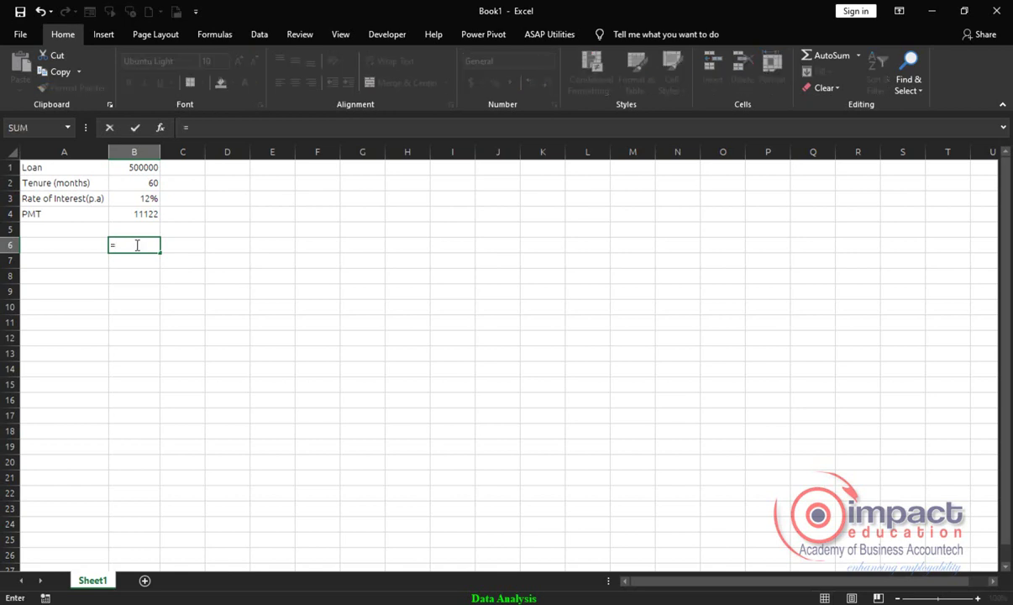
left_click(152, 212)
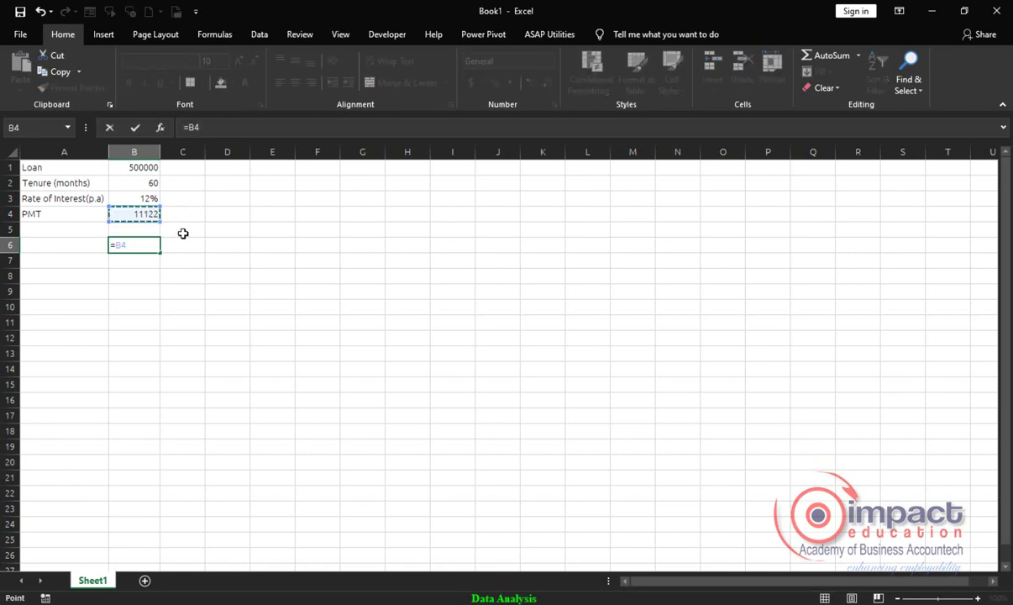
key("Return")
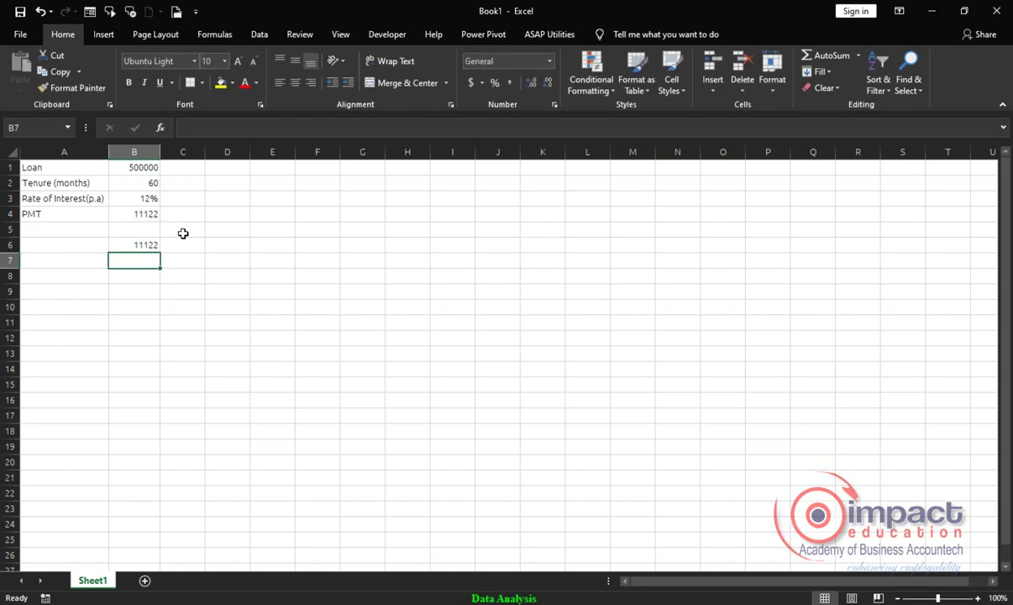
Enter 6% in B7 and 6.50% in B8, and fill the rate series down to 18% in B31.
type("6")
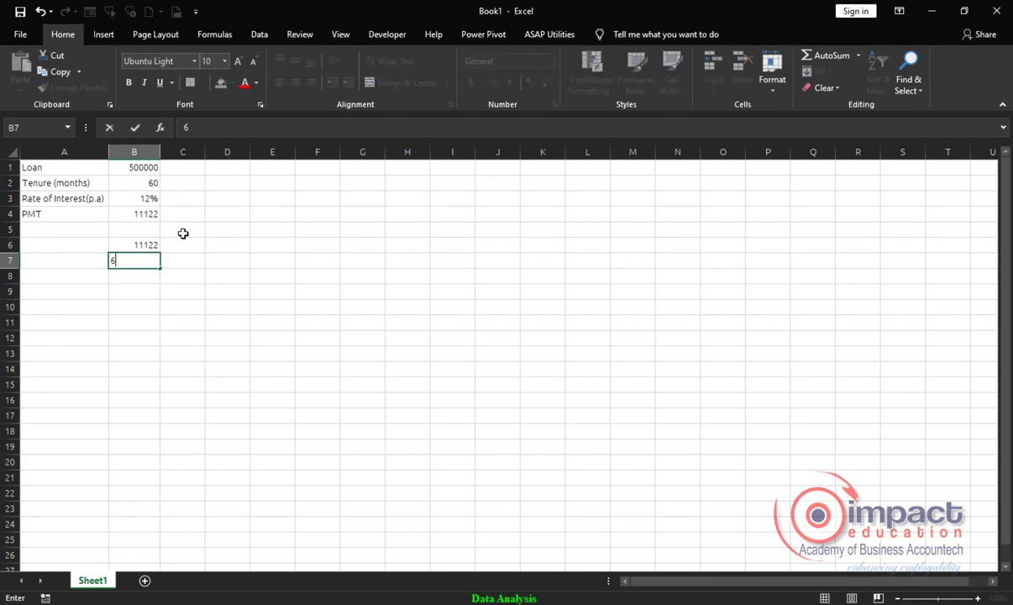
type("%")
key("Return")
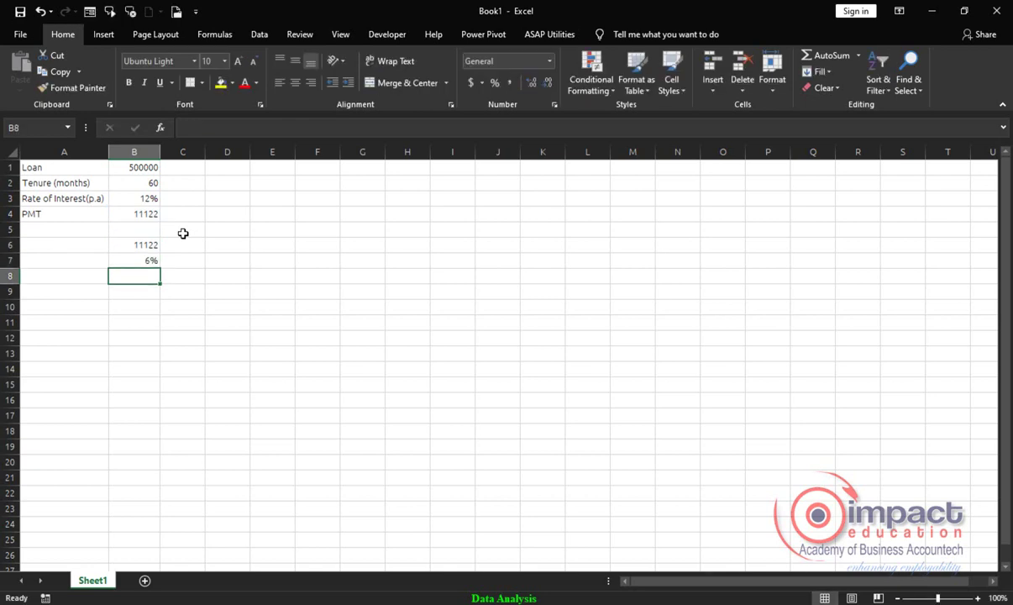
type("6.5")
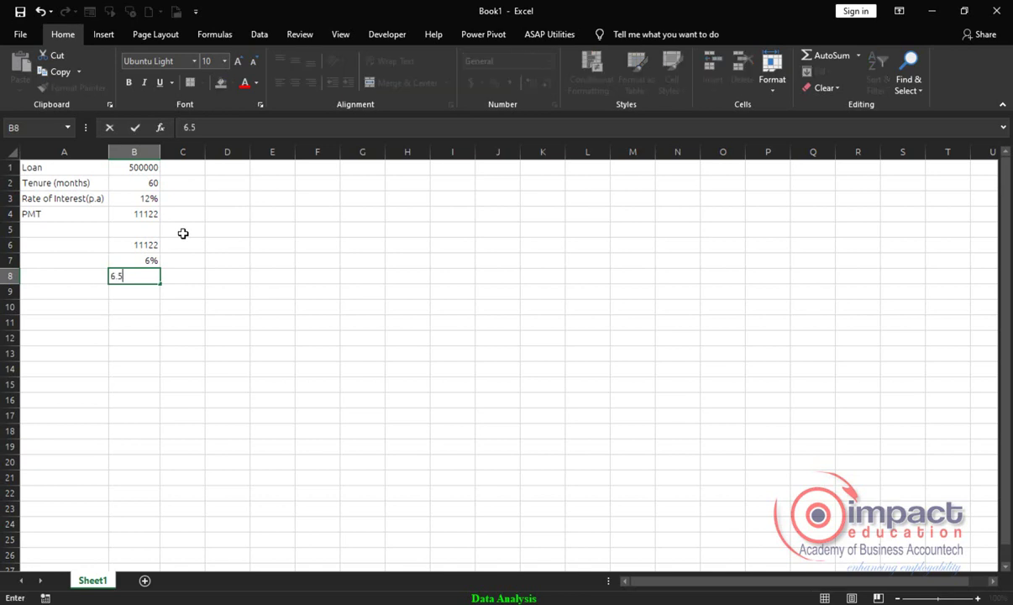
type("0%")
key("Return")
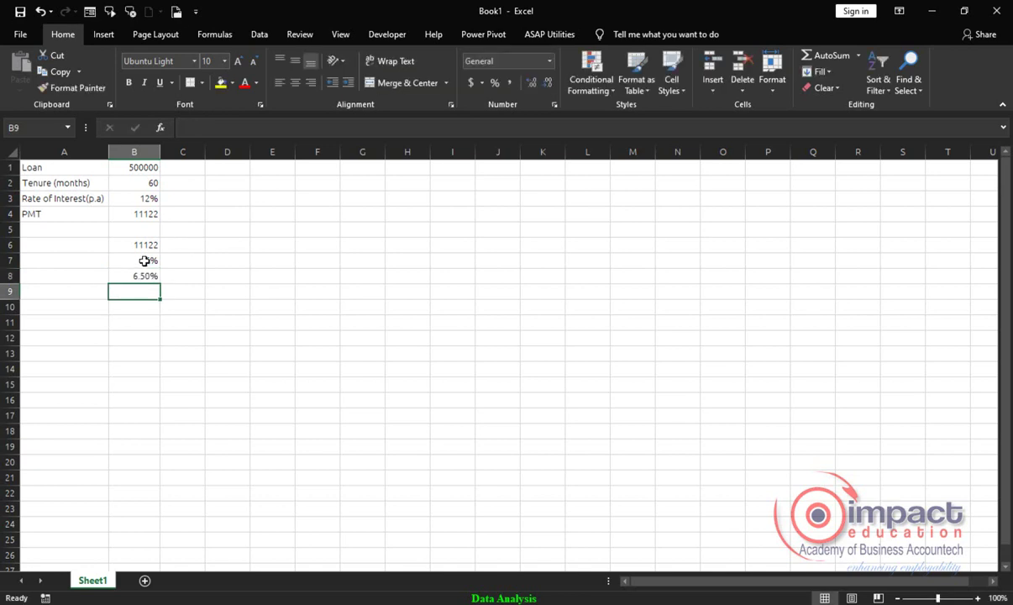
left_click_drag(135, 257, 167, 505)
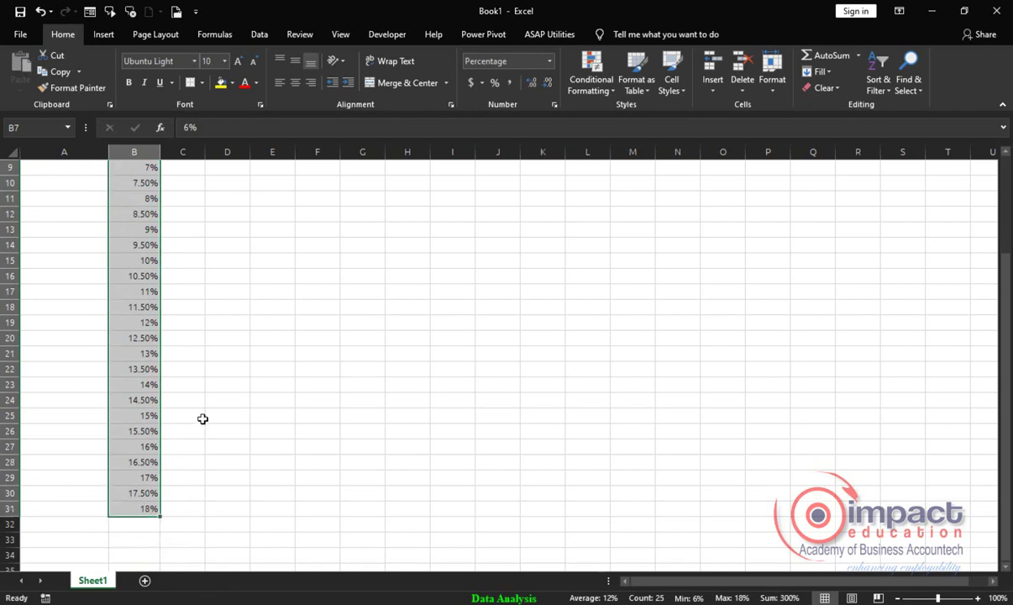
Enter the tenure values 24, 36, 60, 120 and 180 across cells C6 to G6.
scroll(195, 353, "up", 3)
left_click(175, 245)
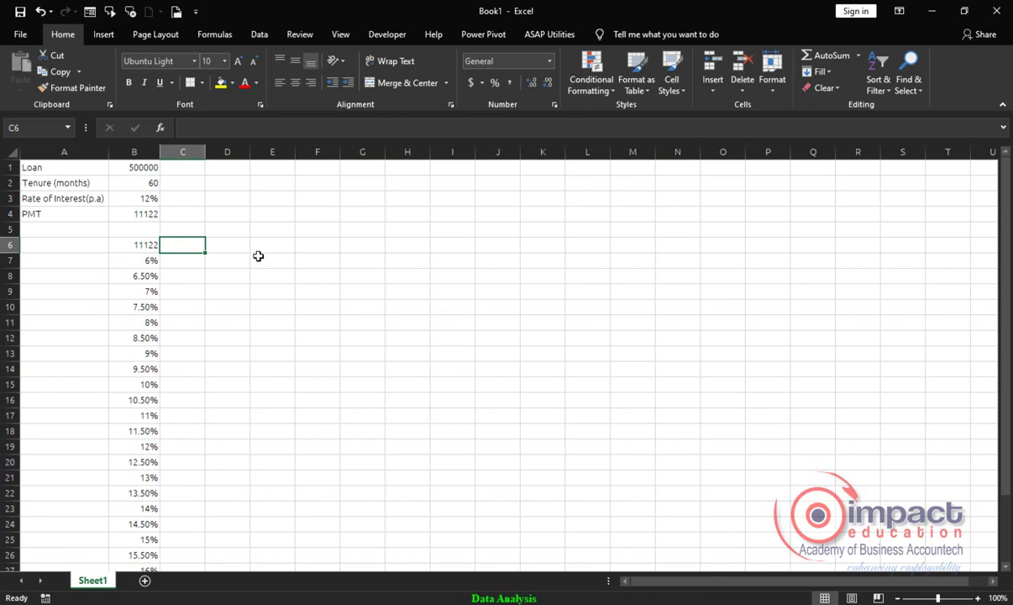
type("24")
key("Tab")
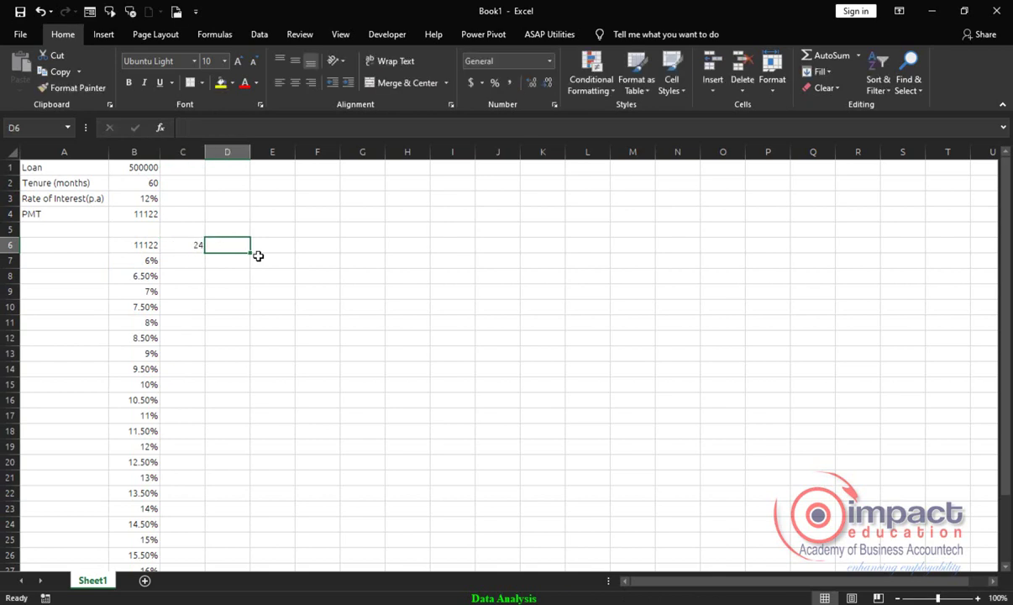
type("36")
key("Tab")
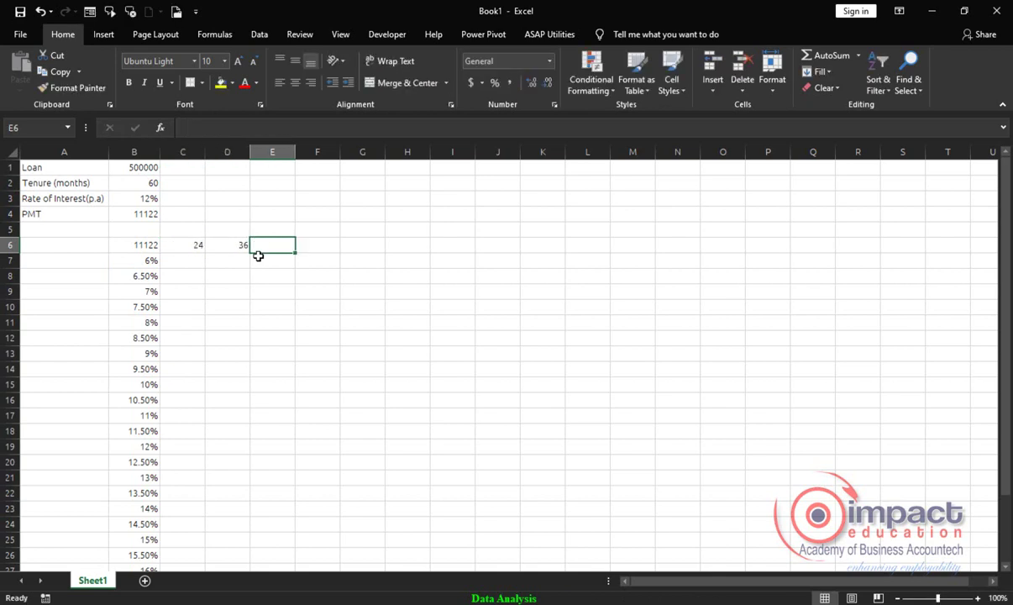
type("60")
key("Tab")
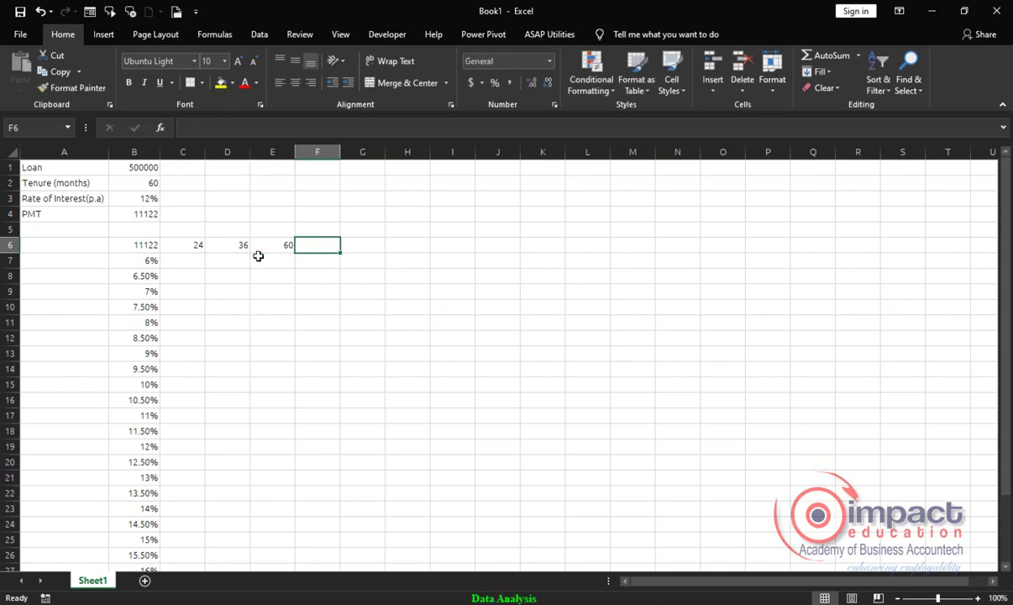
type("12")
type("0")
key("Tab")
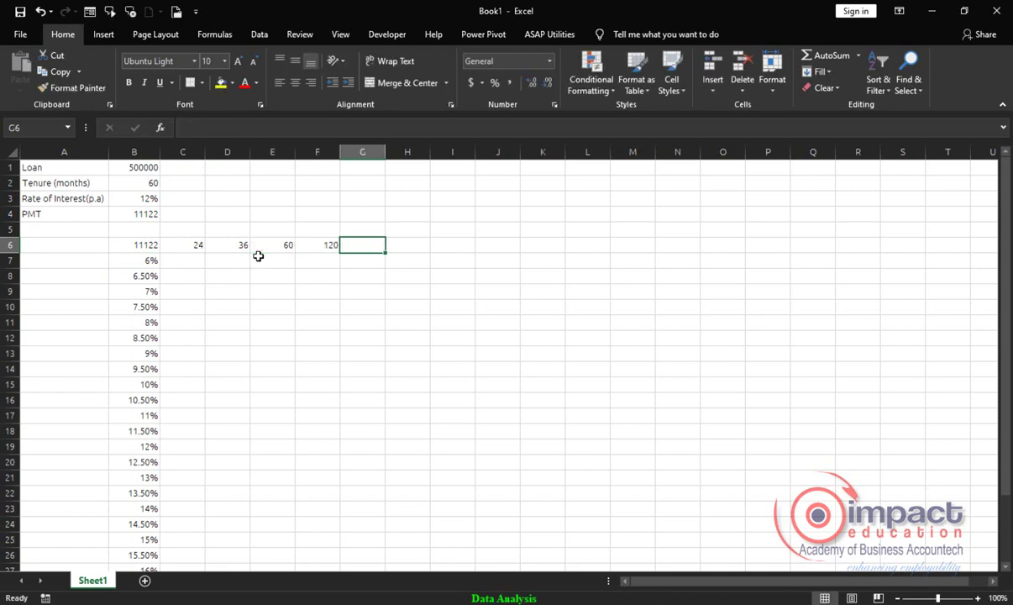
type("180")
key("Tab")
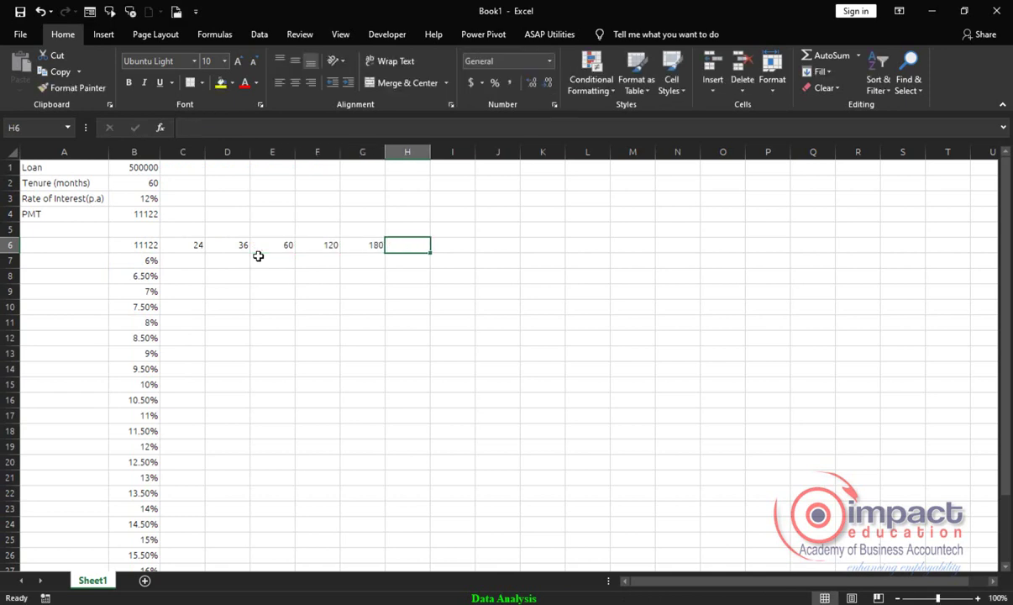
Continue the tenure row with 200, 240, 300 and 360 in cells H6 to K6.
type("2")
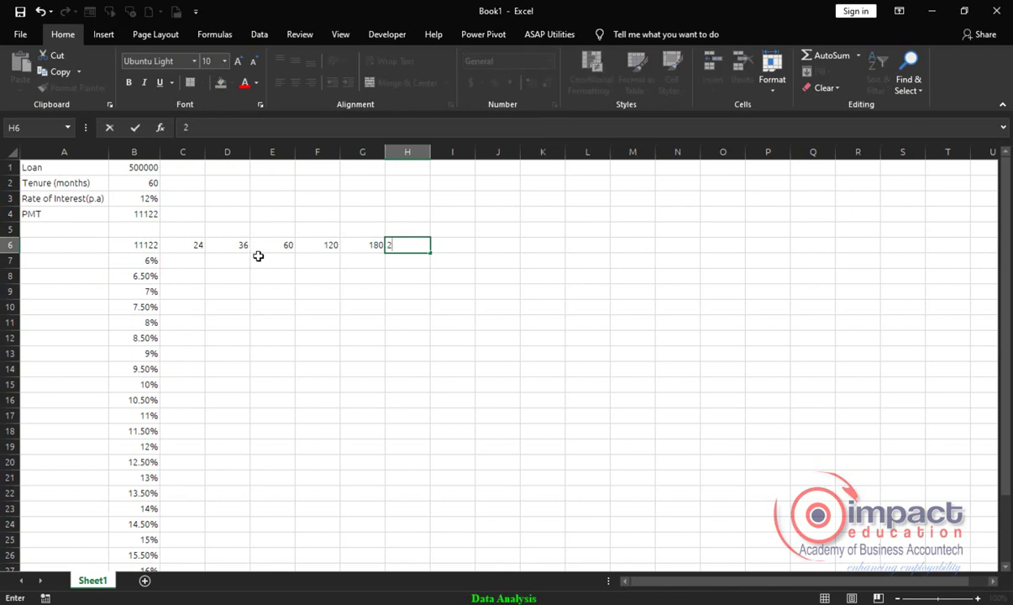
type("00")
key("Tab")
type("2")
key("Tab")
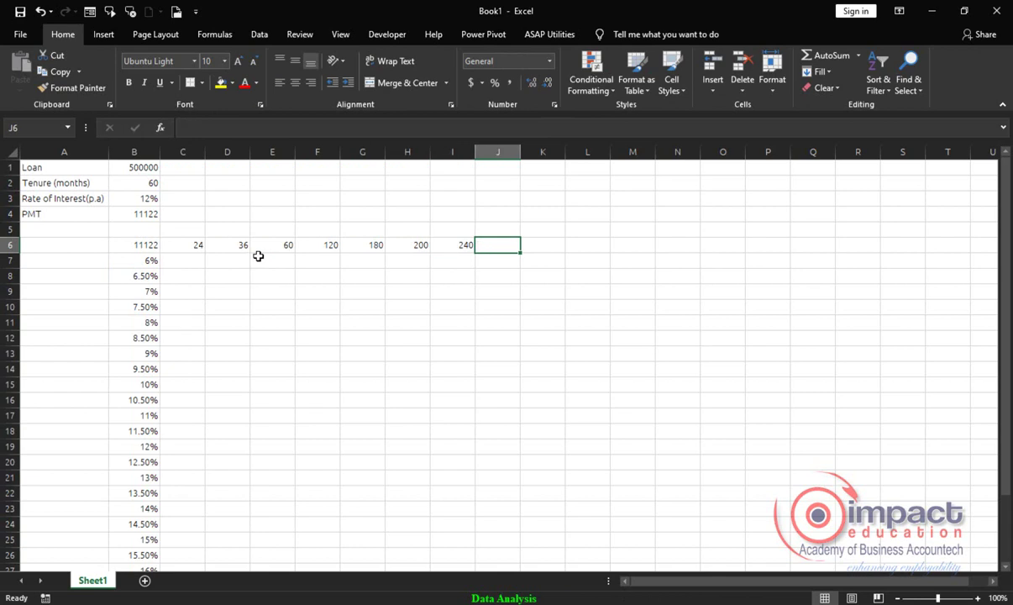
type("300")
key("Tab")
type("36")
key("Return")
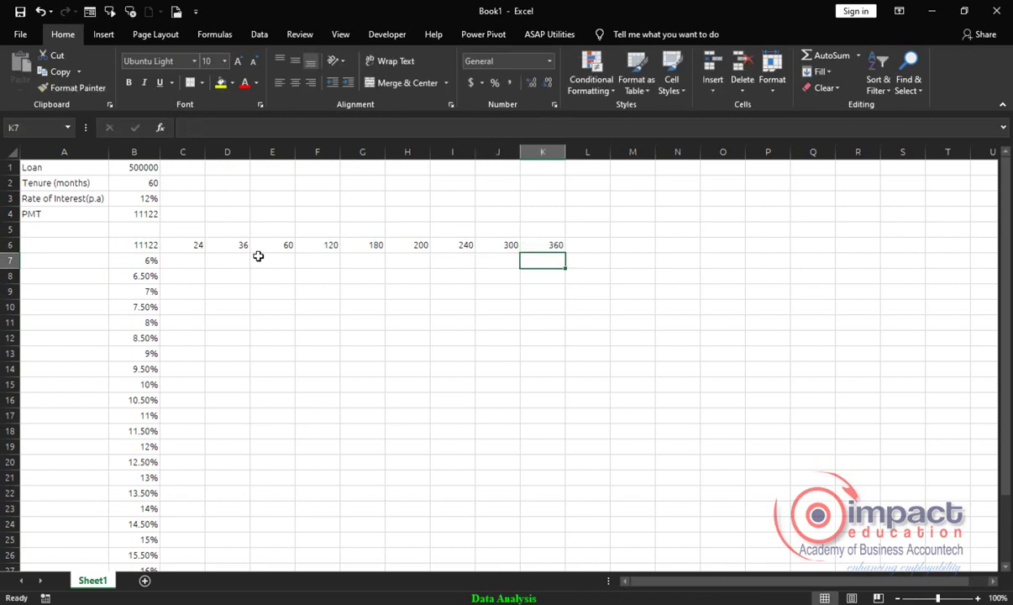
Create a What-If data table on B6:K31 with row input cell B2 and column input cell B3.
left_click(137, 243)
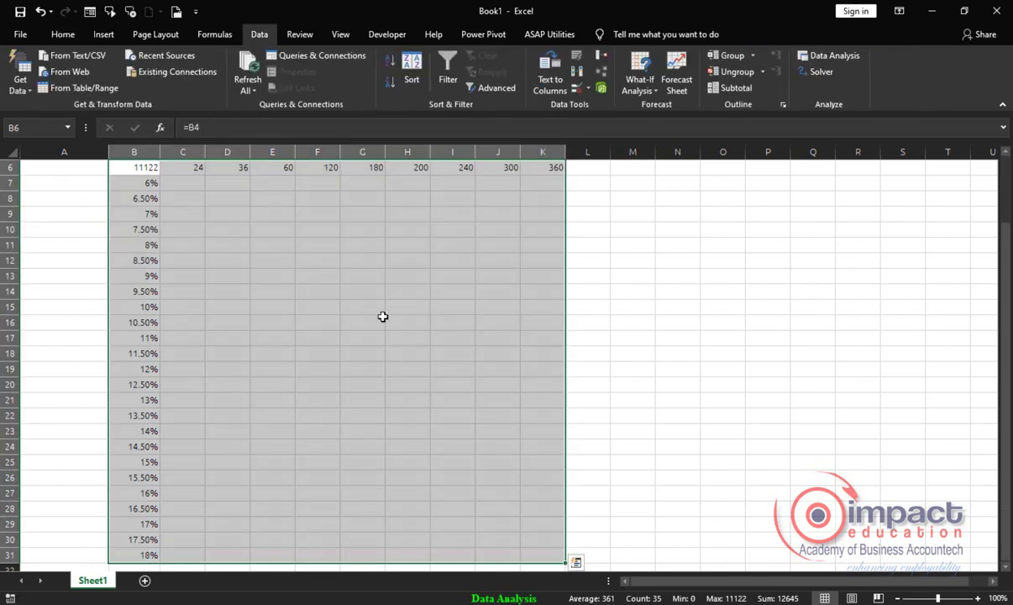
scroll(383, 316, "up", 2)
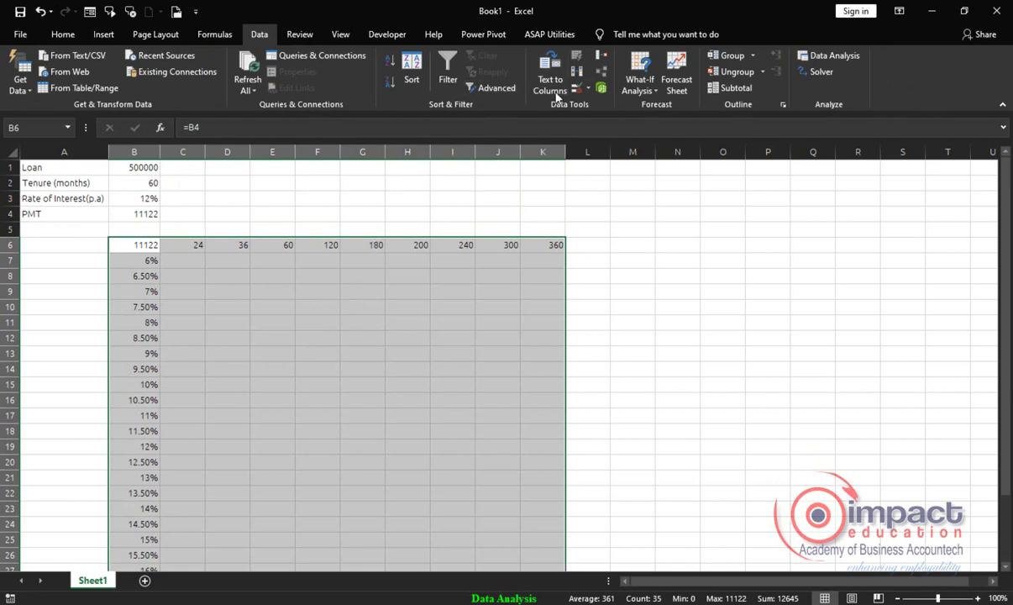
left_click(645, 92)
left_click(663, 140)
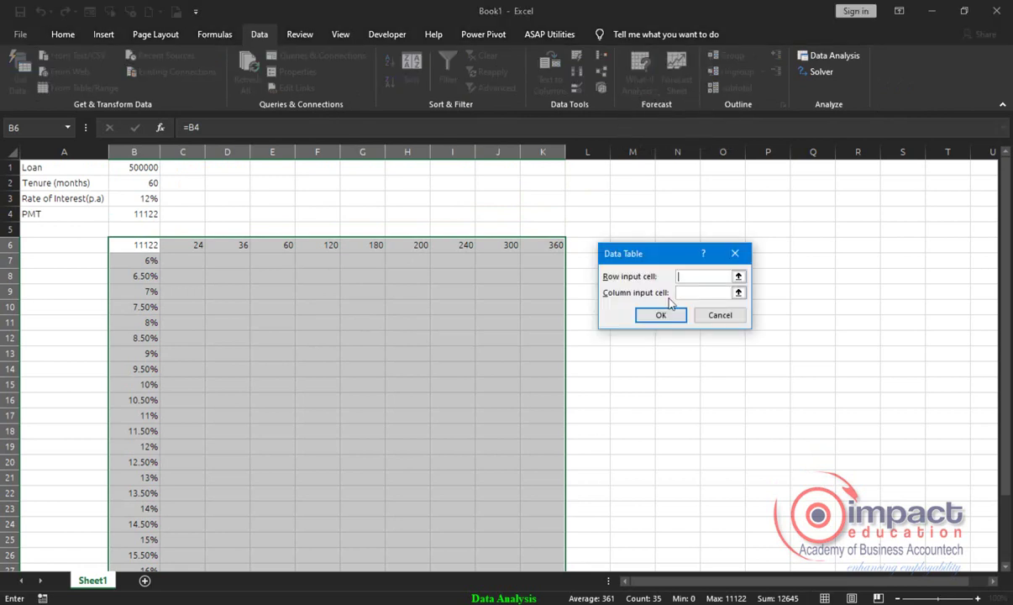
left_click(144, 182)
left_click(683, 292)
left_click(144, 199)
left_click(660, 316)
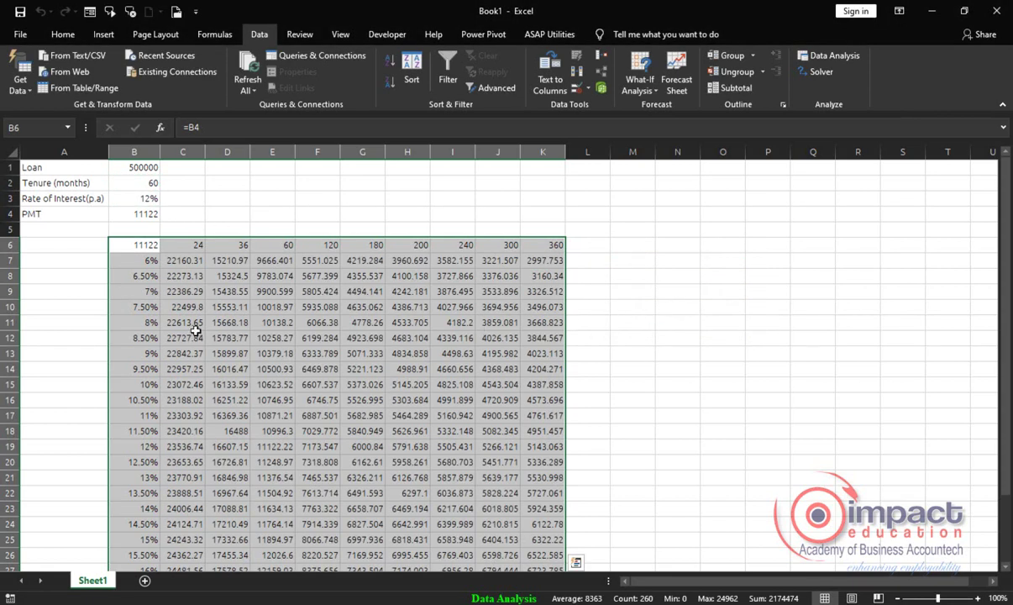
Reduce the data table results in C7:K31 to no decimal places.
left_click_drag(181, 261, 531, 544)
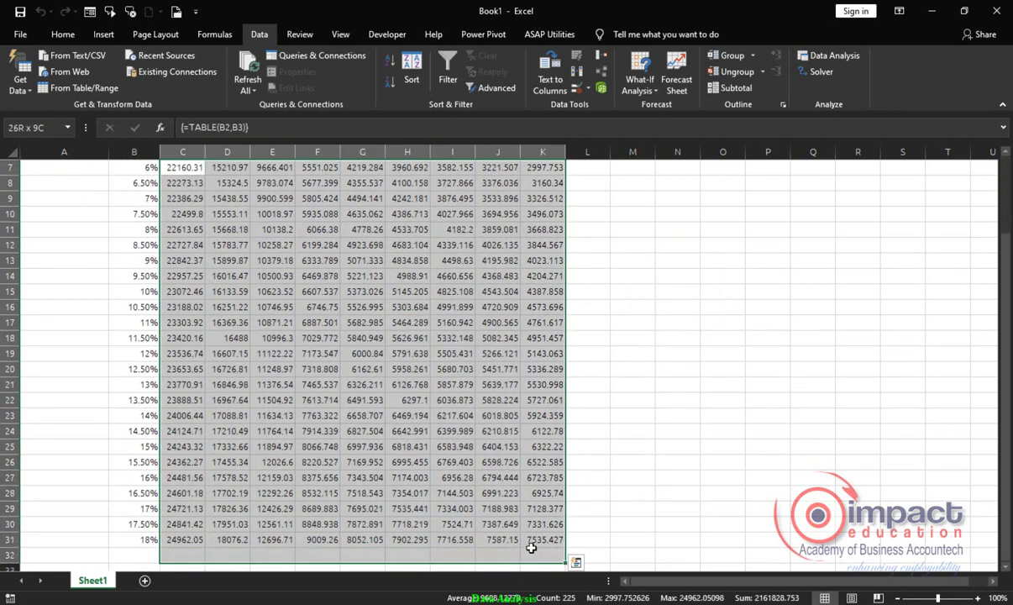
left_click(63, 34)
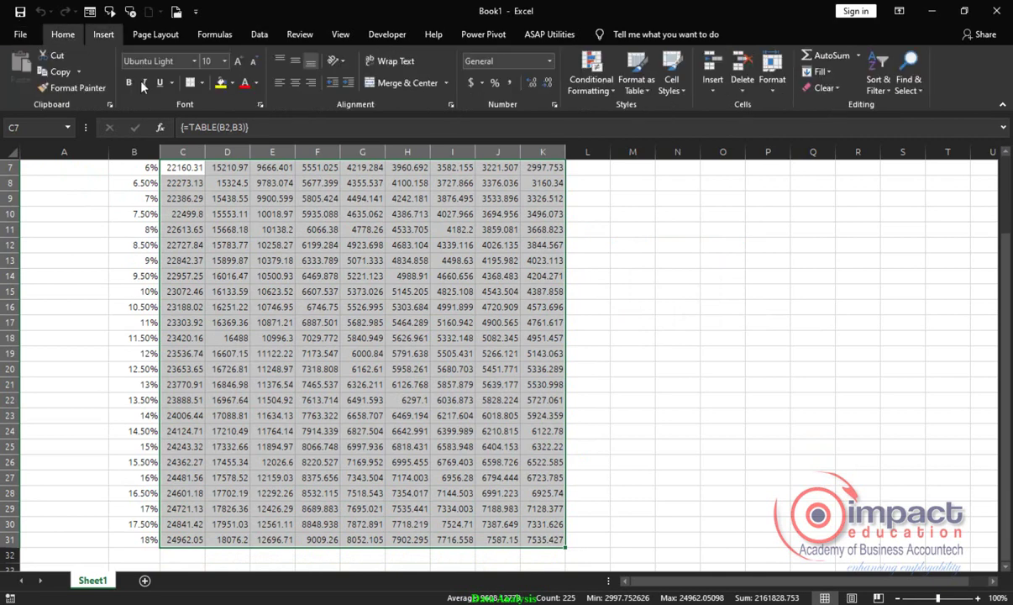
left_click(551, 87)
left_click(550, 87)
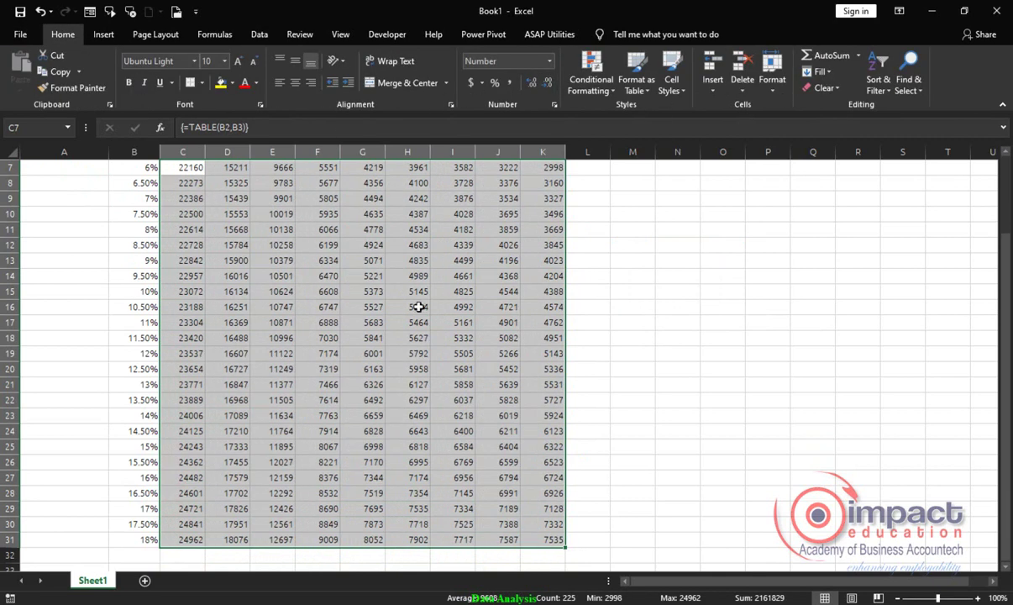
scroll(384, 304, "up", 2)
left_click(627, 332)
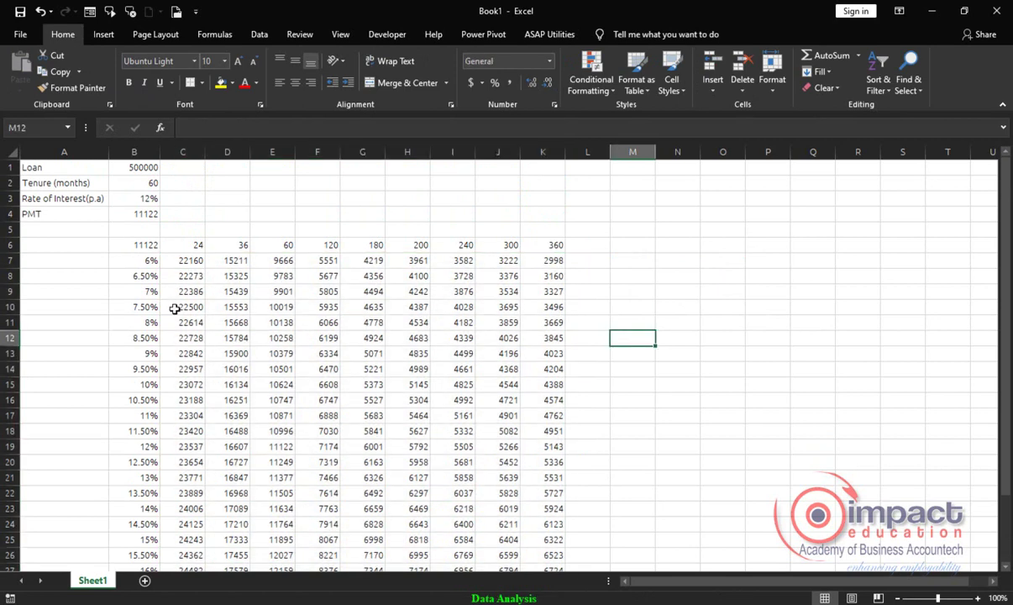
Compare the PMT result in B4 with the data table value for a tenure of 60 months at 12%.
left_click(135, 213)
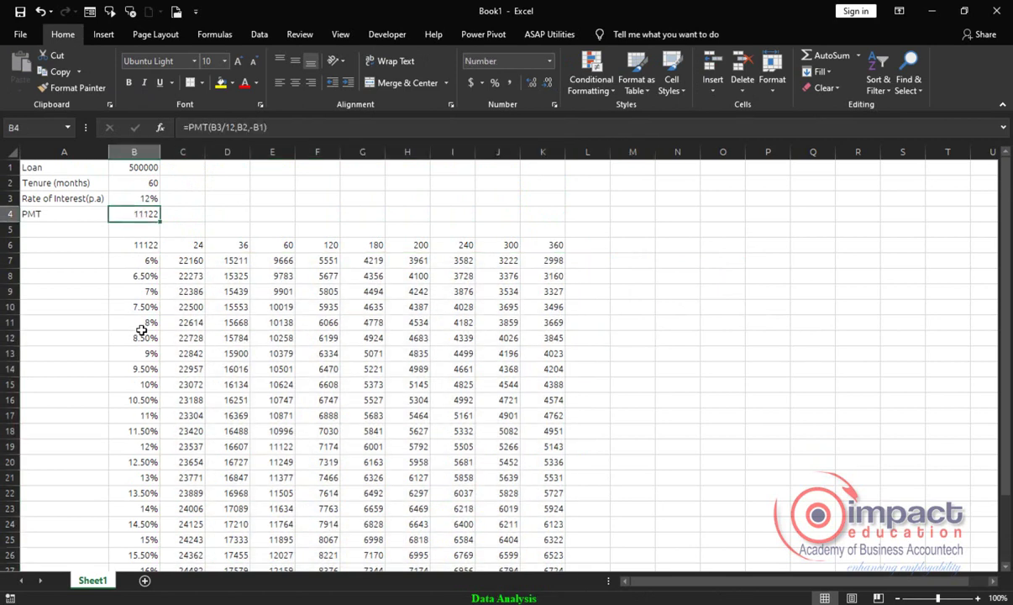
left_click(281, 242)
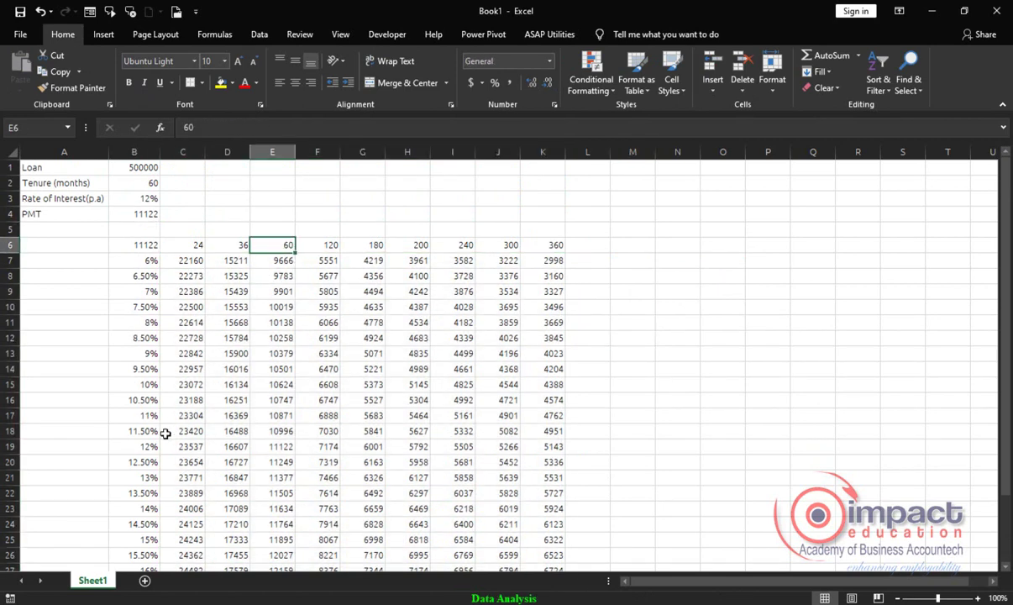
left_click(141, 448)
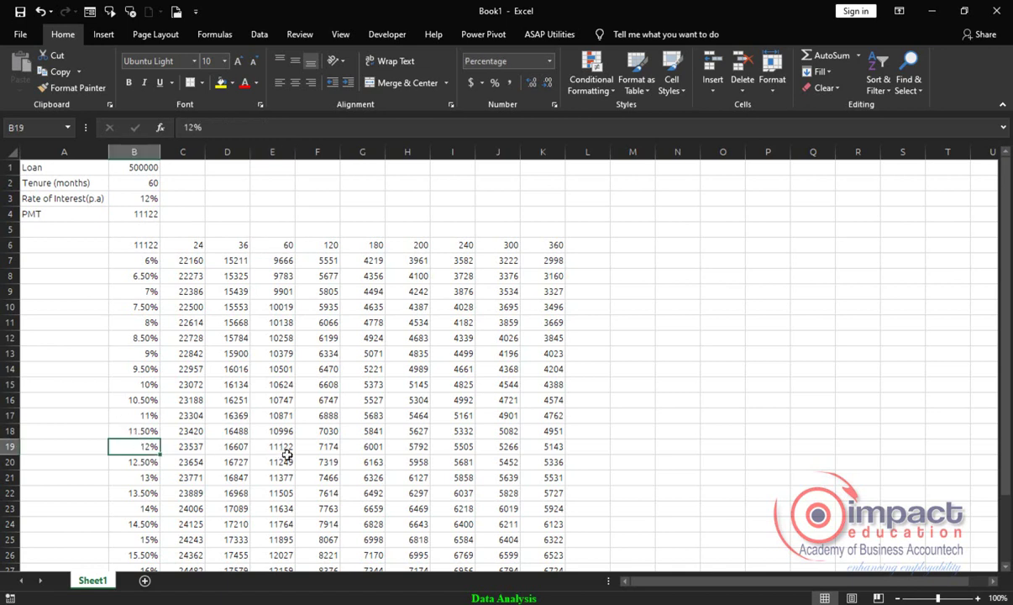
left_click(283, 446)
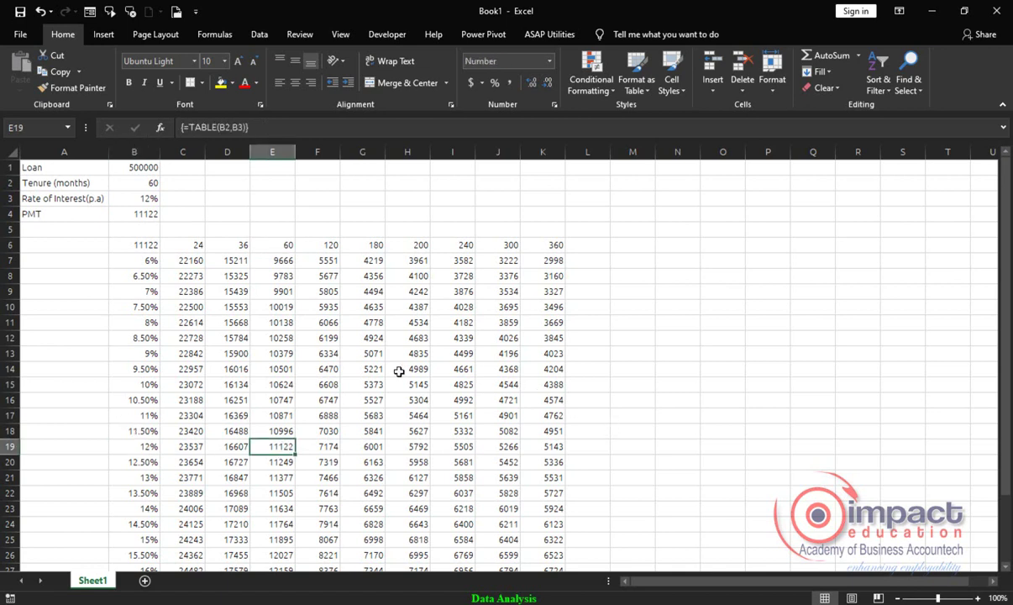
Apply a light red conditional highlight rule to the tenure values in C6:K6.
left_click(189, 246)
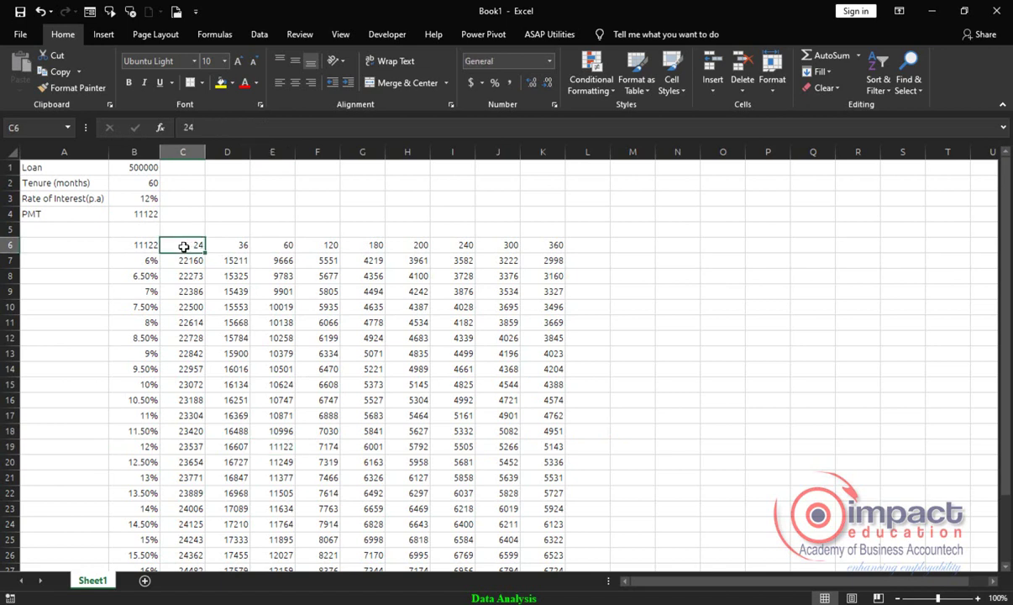
left_click_drag(184, 246, 534, 244)
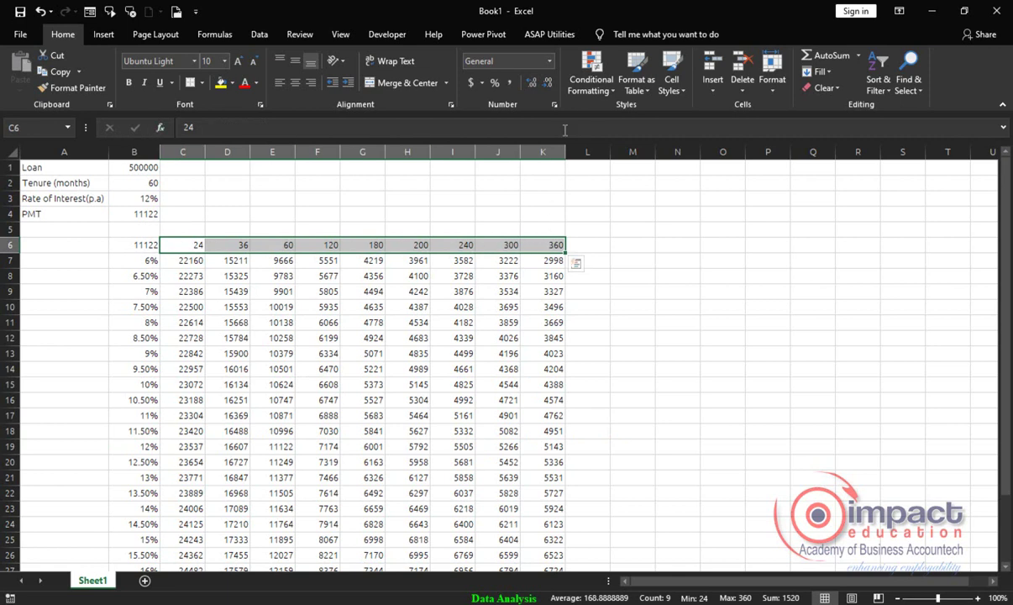
left_click(599, 91)
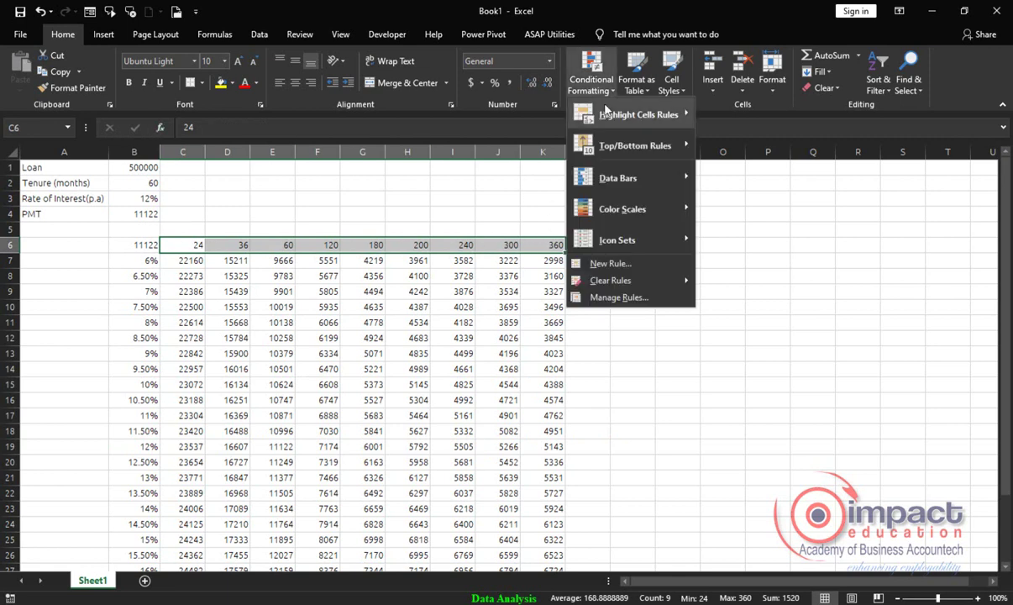
mouse_move(612, 126)
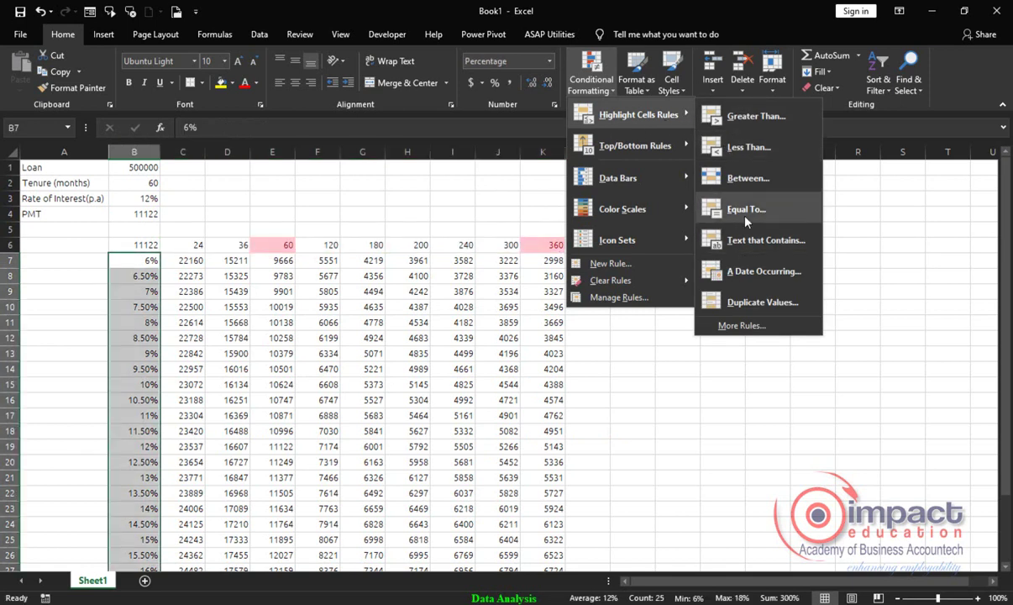
Highlight the rate in column B from B7 down that equals cell B3, using Light Red Fill with Dark Red Text.
left_click(745, 210)
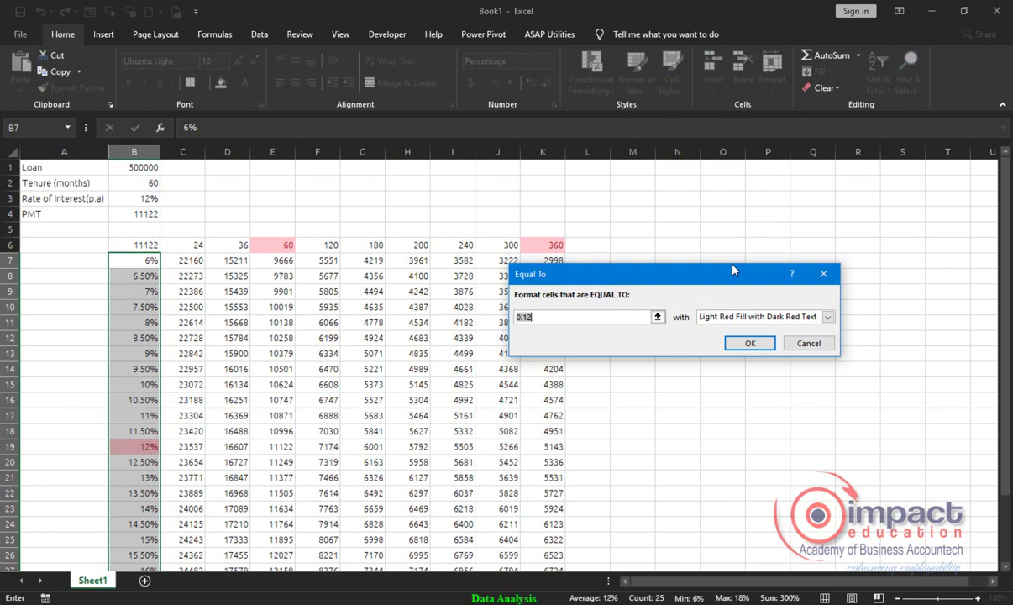
type("=")
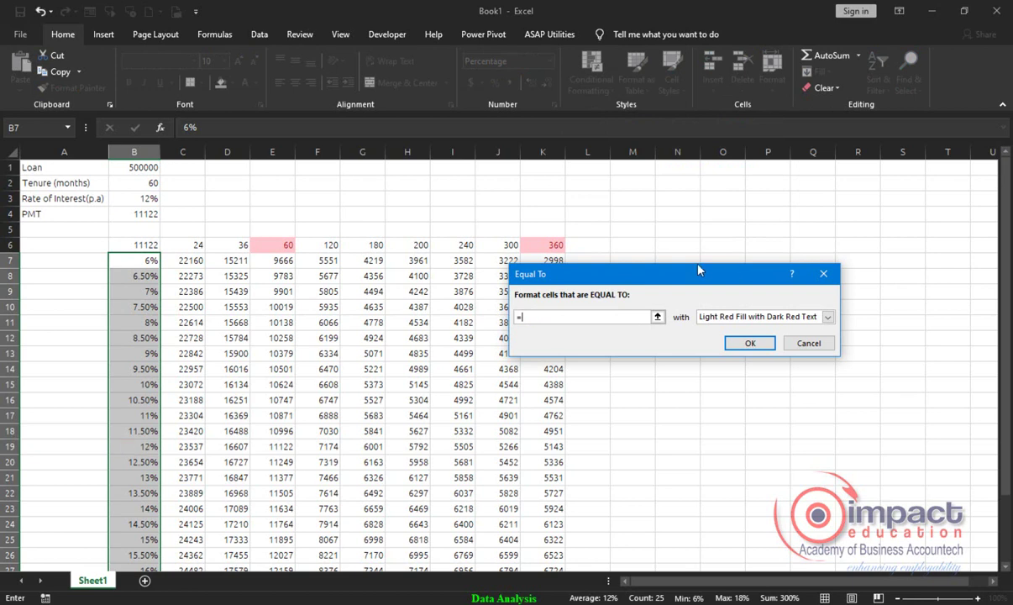
left_click(134, 197)
left_click(747, 342)
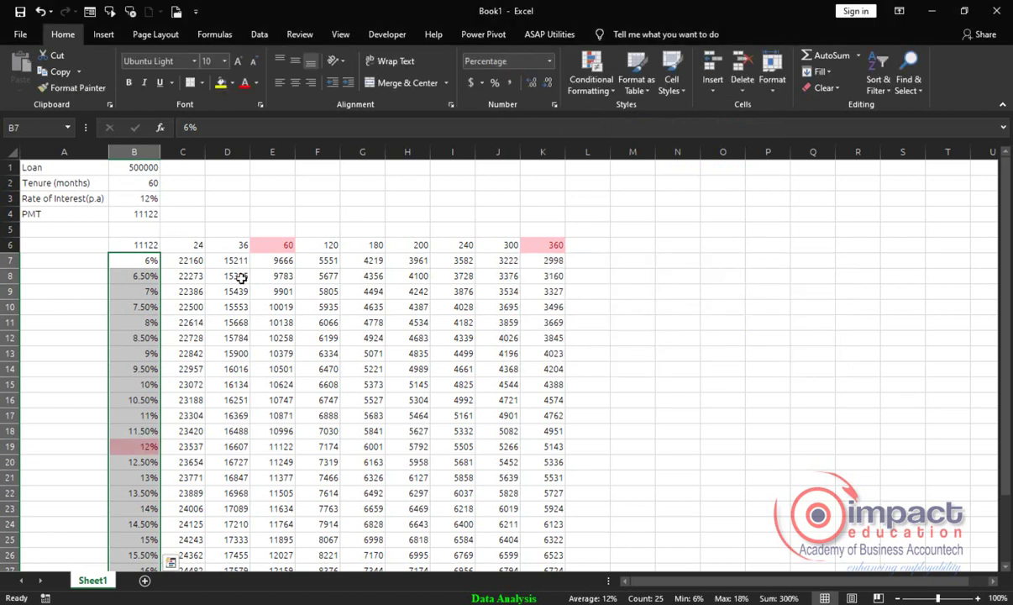
Add an Equal To rule on C6:K6 that highlights the tenure matching cell B2, using Light Red Fill with Dark Red Text.
left_click_drag(192, 243, 530, 243)
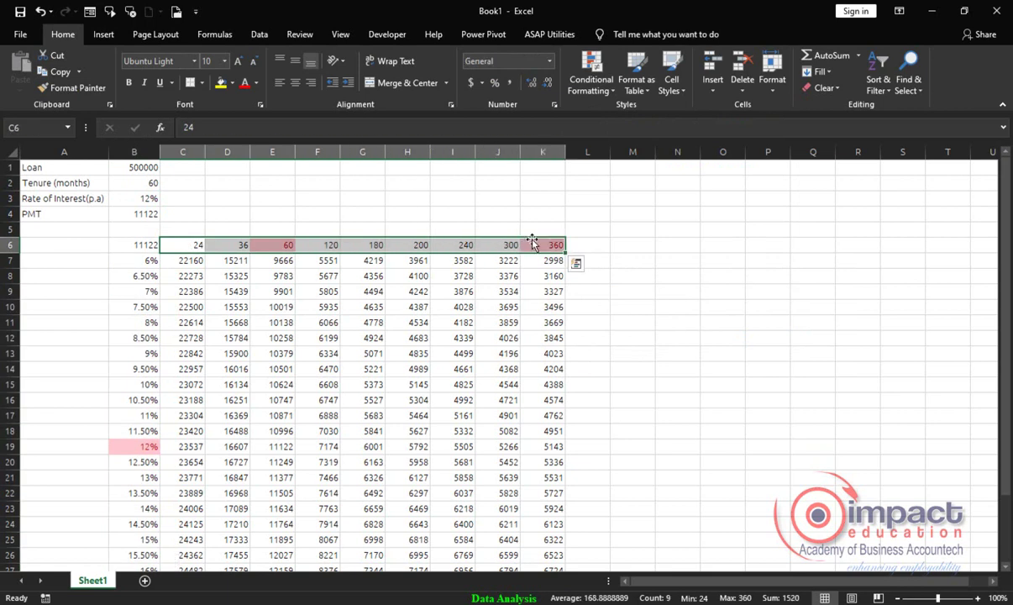
left_click(591, 74)
mouse_move(655, 120)
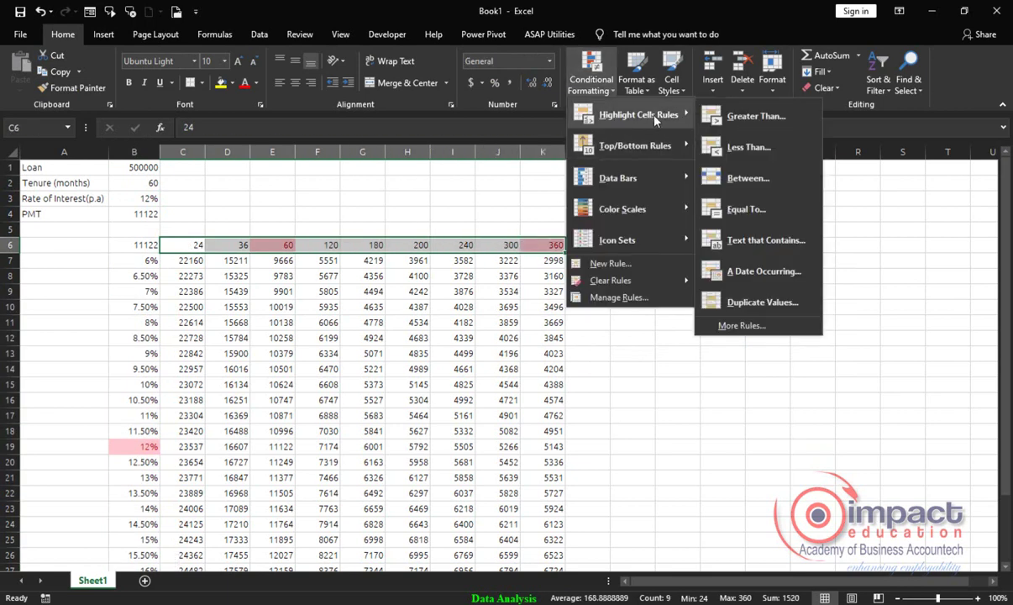
left_click(744, 209)
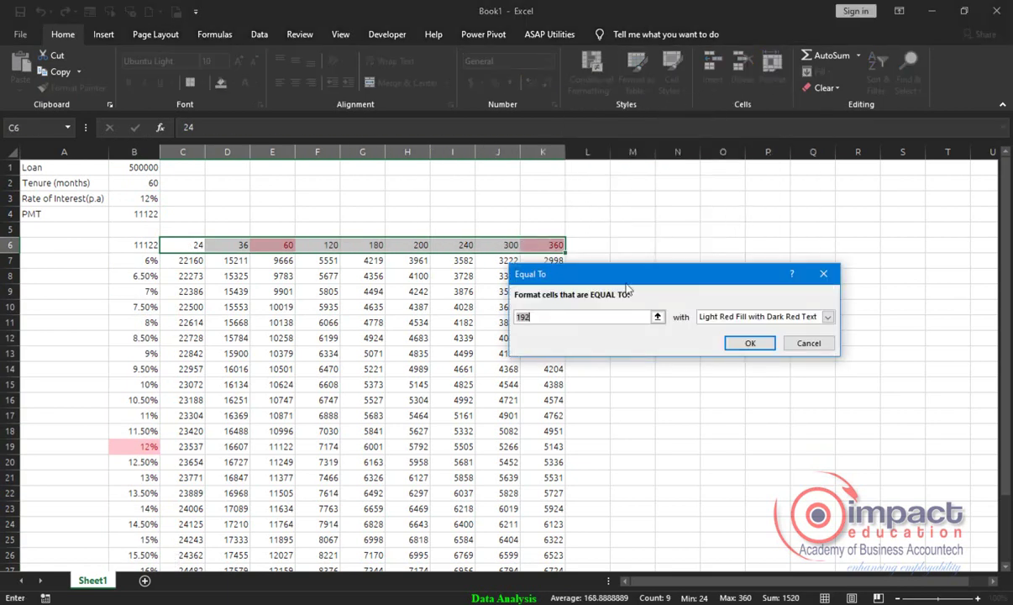
type("=")
left_click(131, 180)
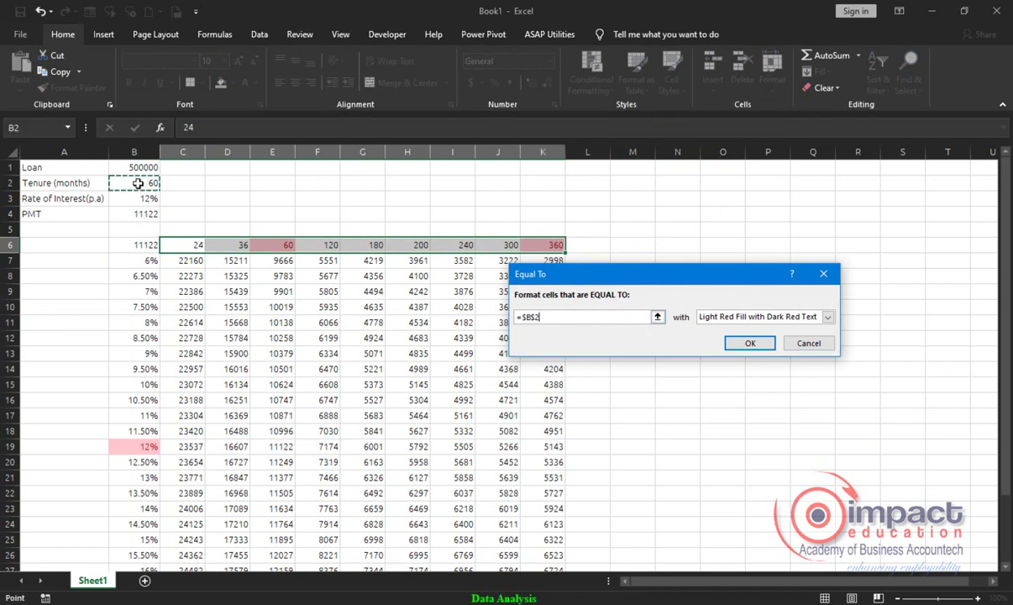
left_click(748, 342)
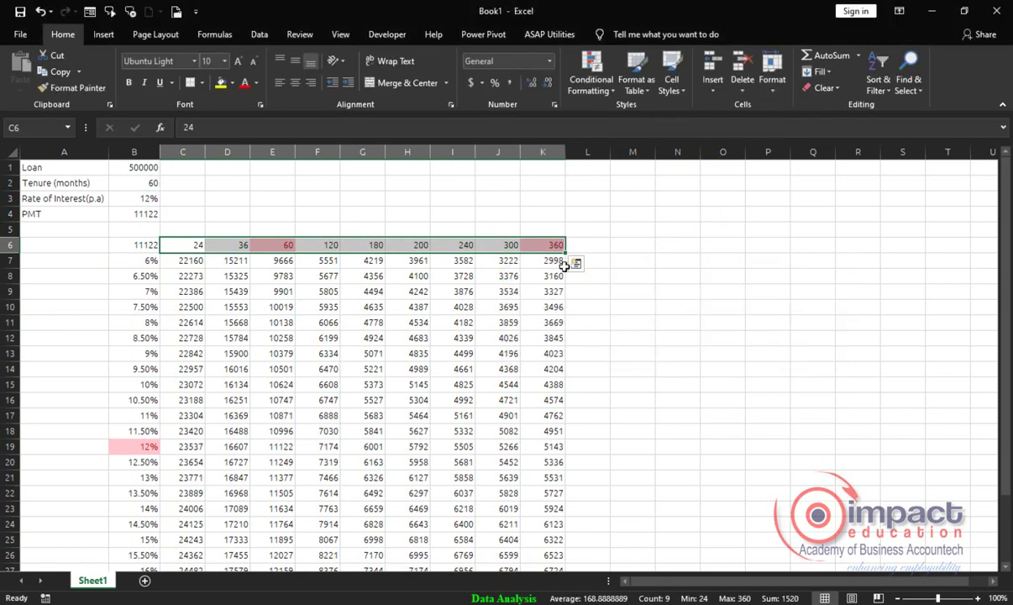
Clear all conditional formatting rules from the tenure values in C6:K6.
left_click(592, 80)
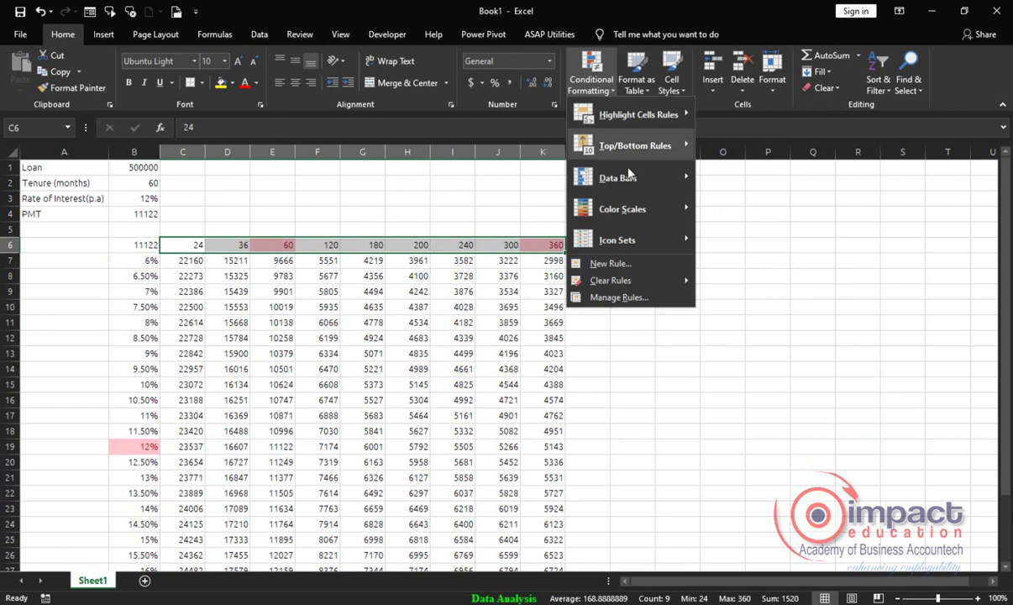
mouse_move(642, 280)
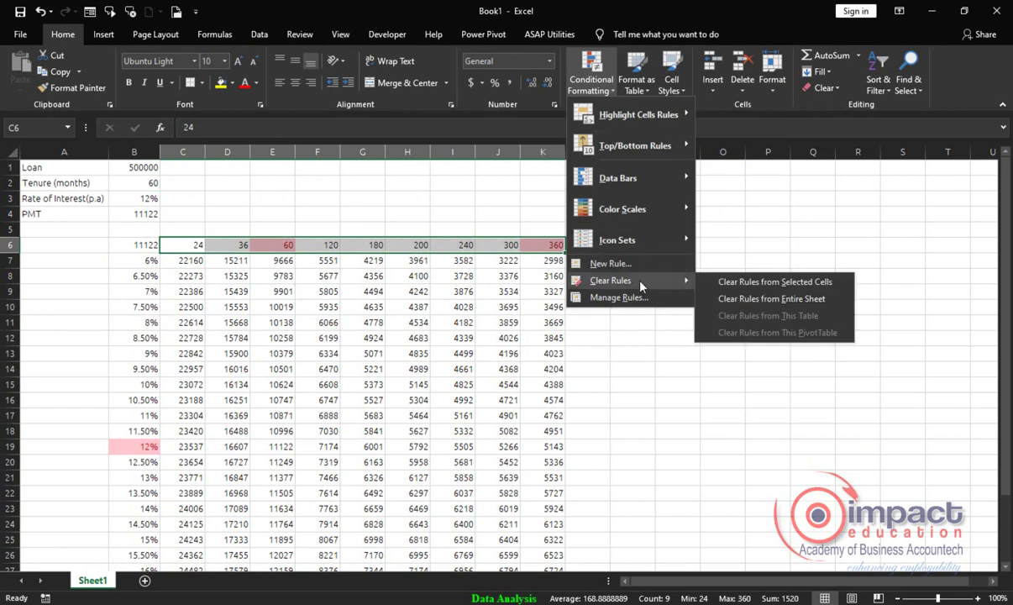
left_click(767, 288)
Highlight the tenure in C6:K6 that equals cell B2, using Light Red Fill with Dark Red Text.
left_click_drag(178, 243, 535, 243)
left_click(591, 80)
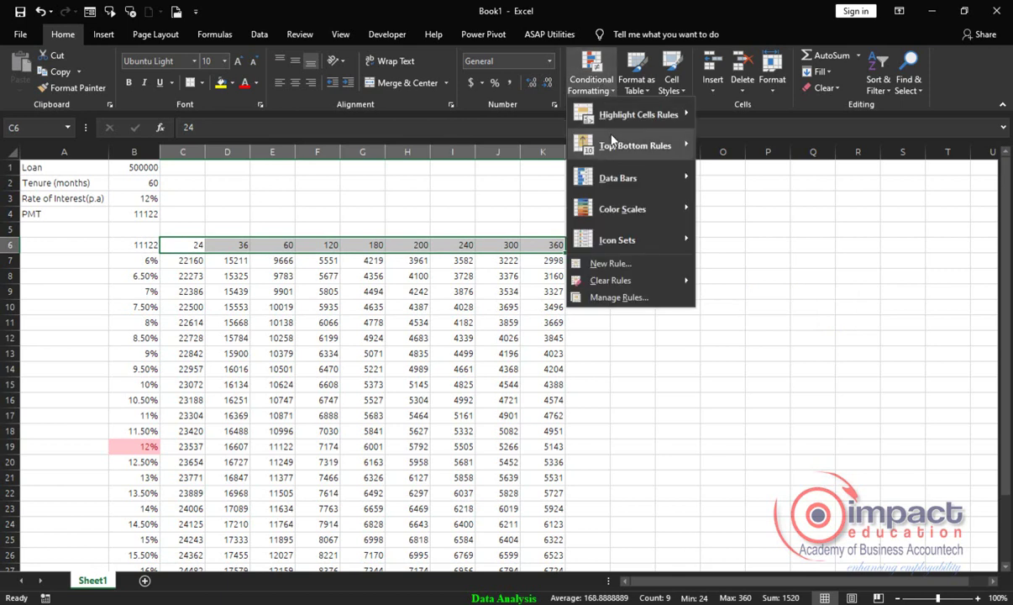
mouse_move(634, 115)
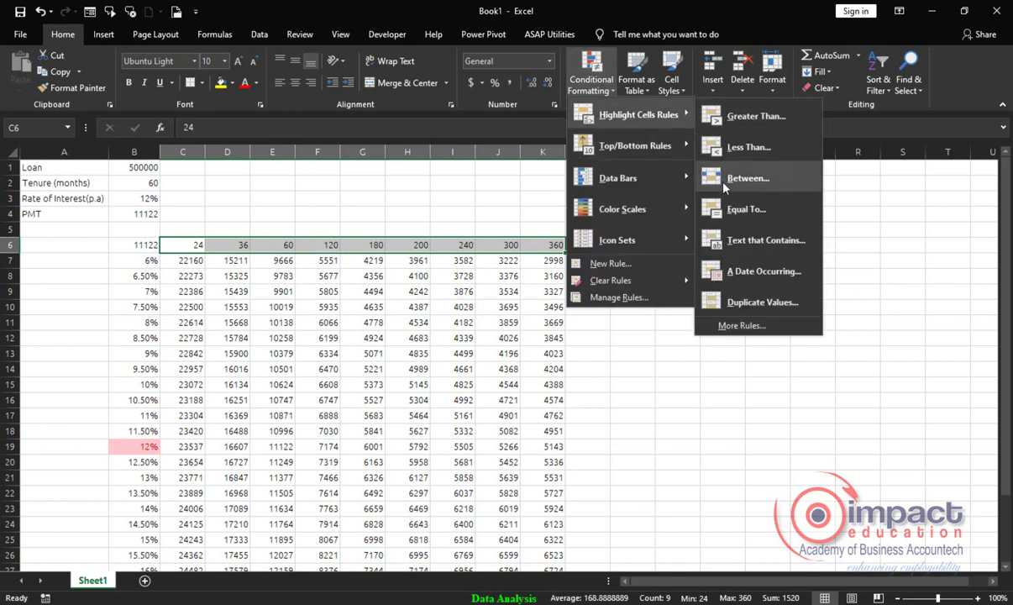
left_click(729, 212)
type("=")
left_click(133, 180)
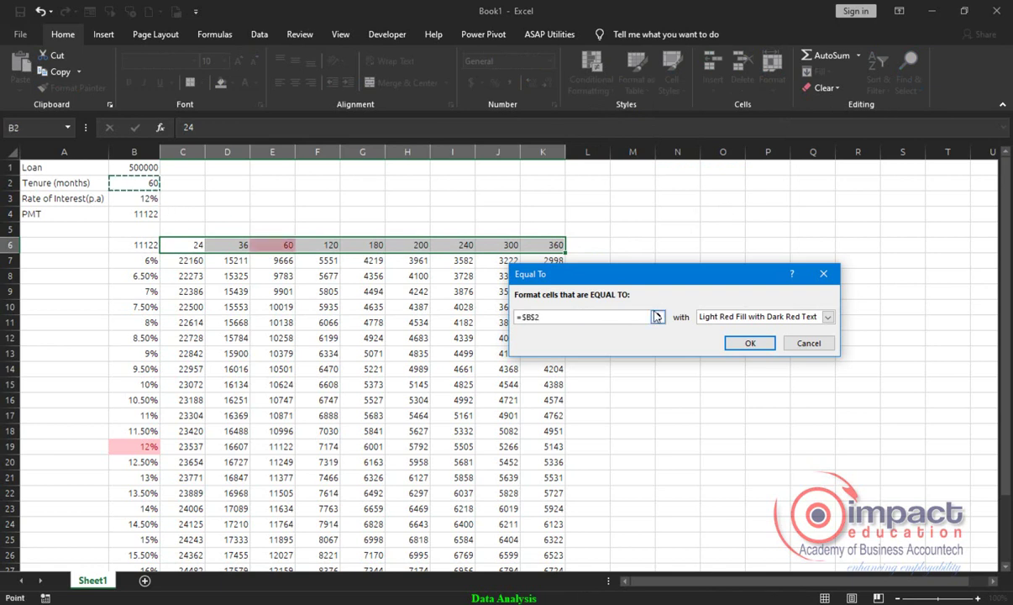
left_click(747, 343)
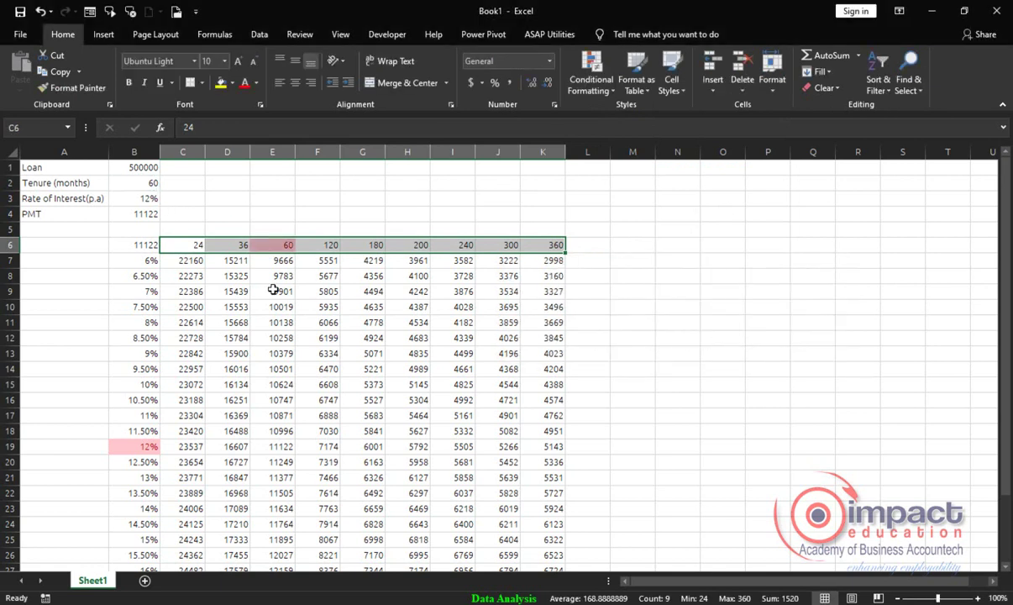
Highlight the payment in C7:K31 that equals the PMT result in B4, using Light Red Fill with Dark Red Text.
left_click_drag(179, 262, 536, 539)
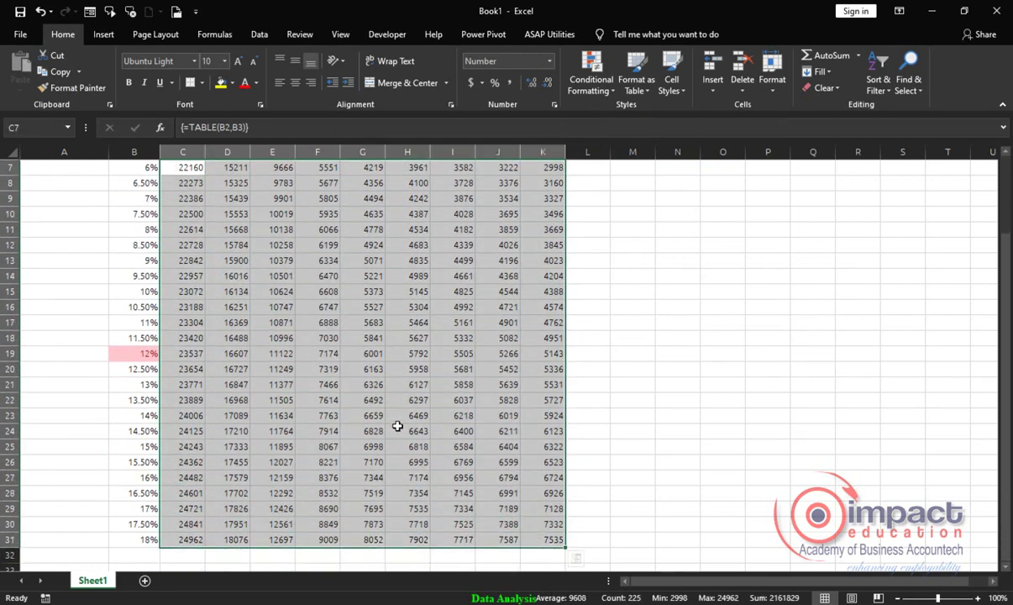
scroll(420, 319, "up", 2)
left_click(590, 96)
mouse_move(639, 114)
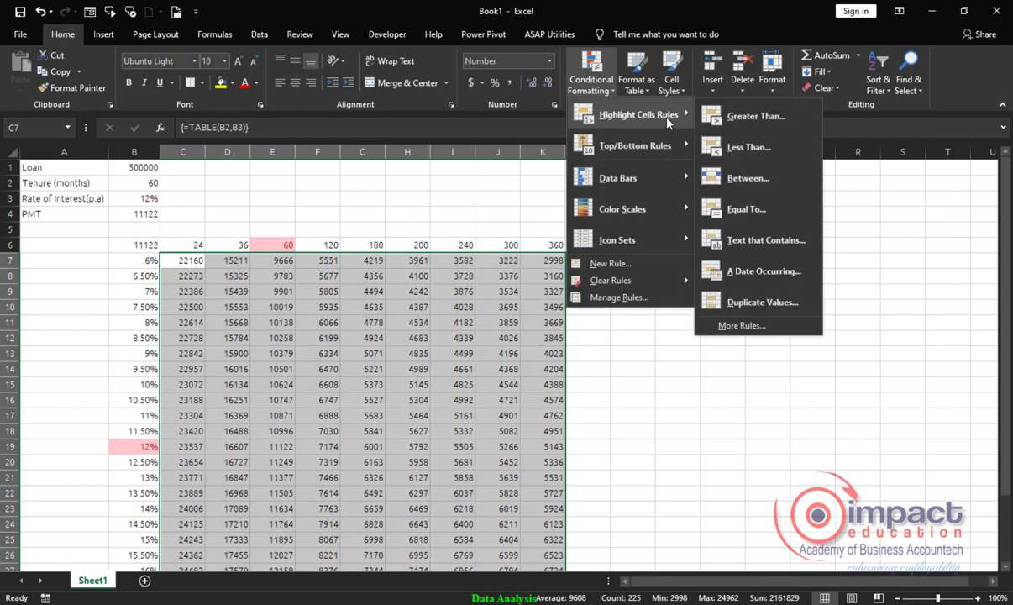
left_click(744, 209)
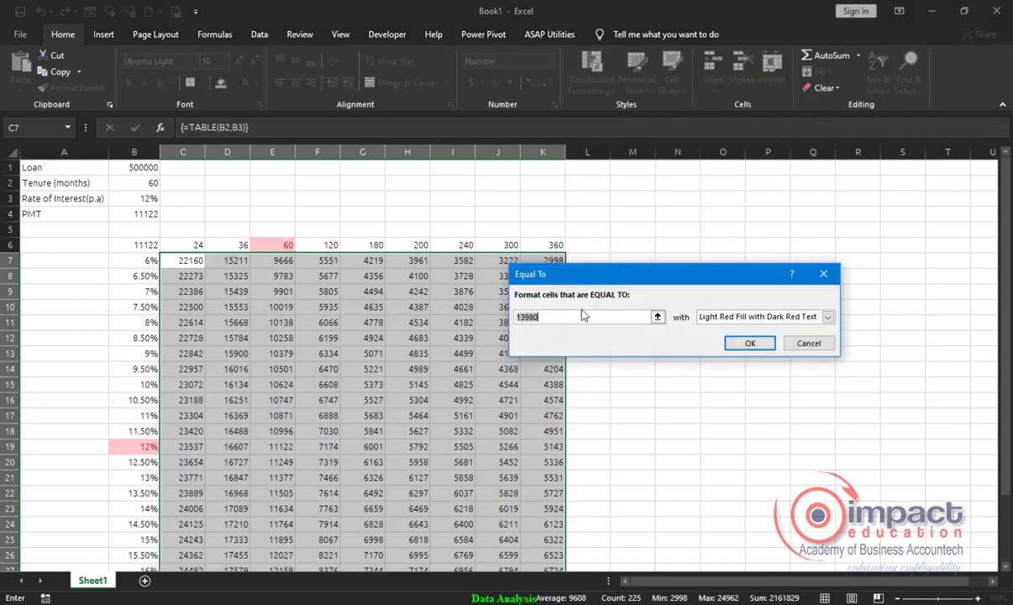
type("=")
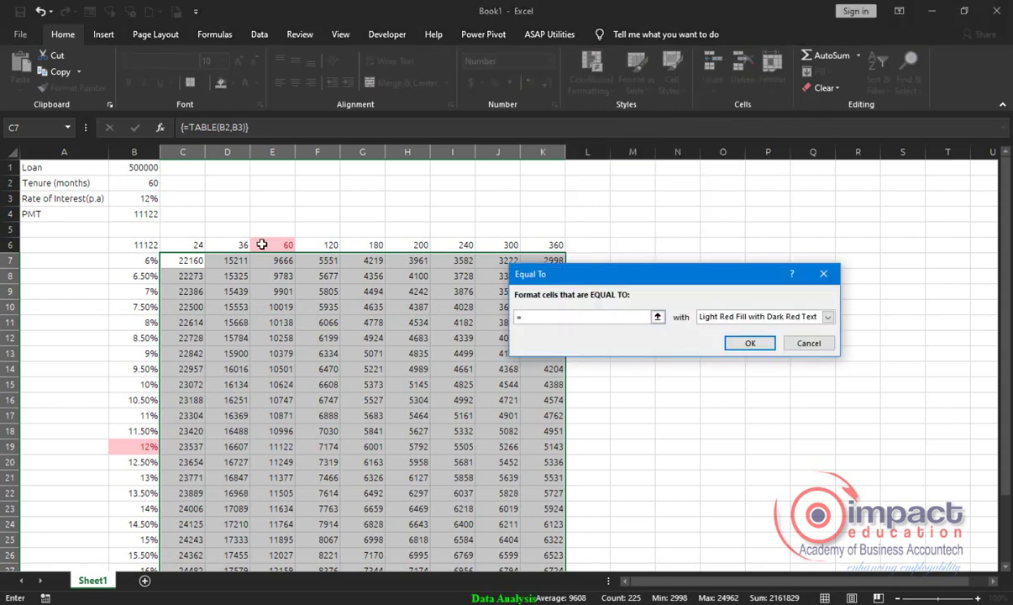
left_click(147, 214)
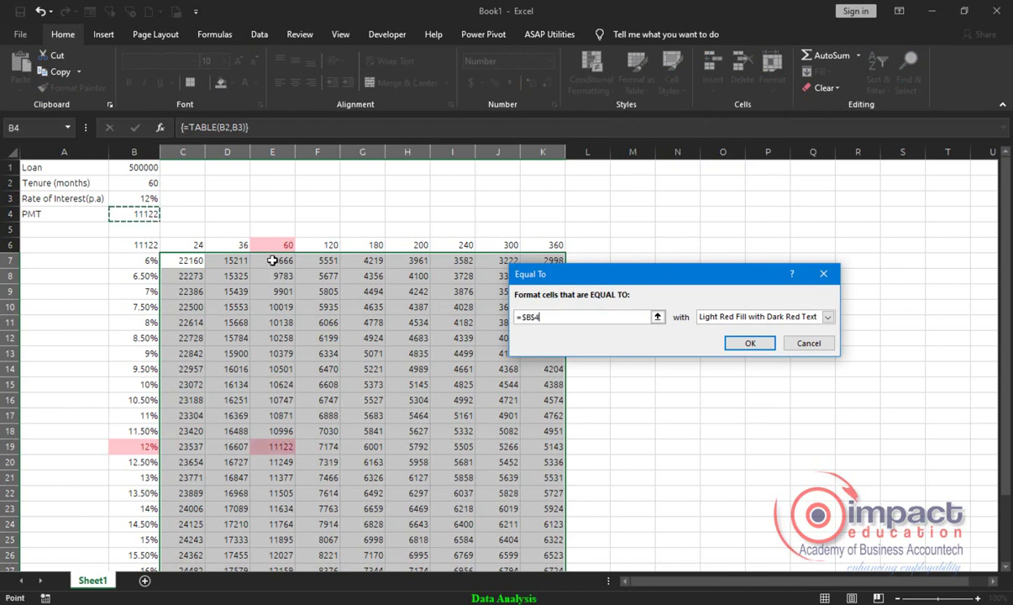
left_click(757, 344)
left_click(256, 210)
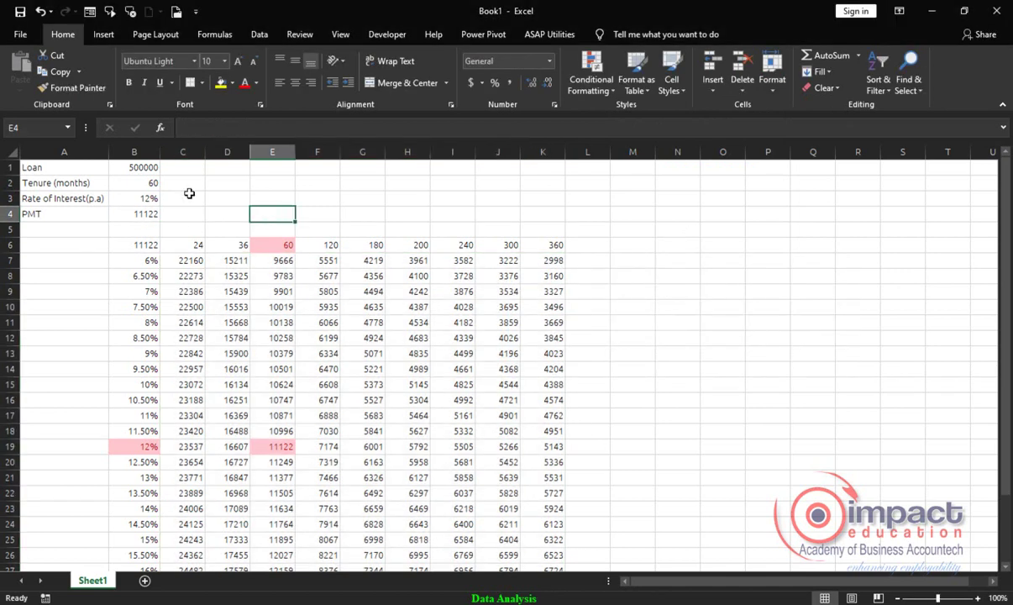
Set the tenure in B2 to 120 months.
left_click(136, 185)
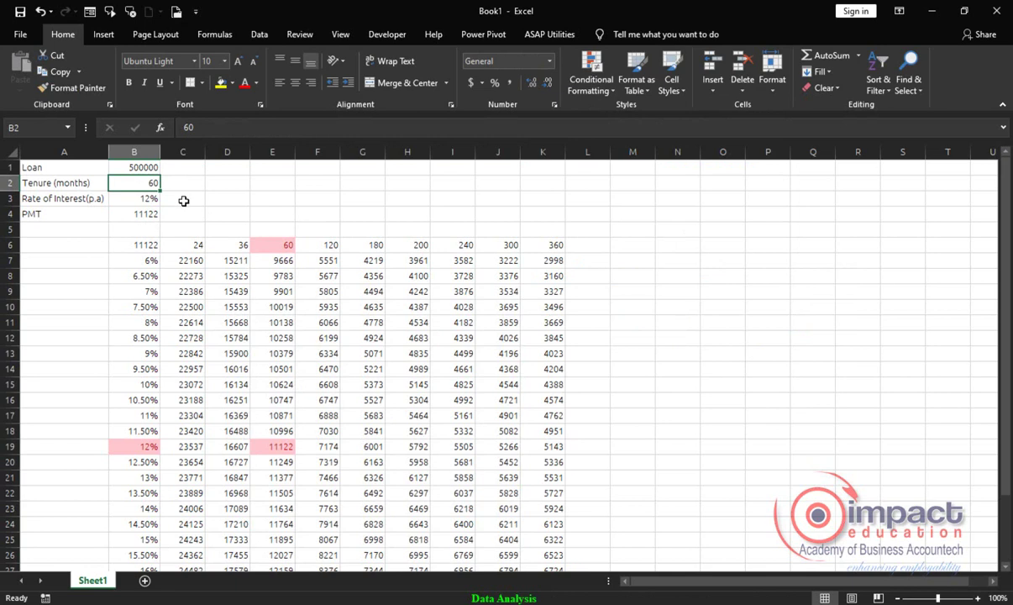
type("12")
key("Return")
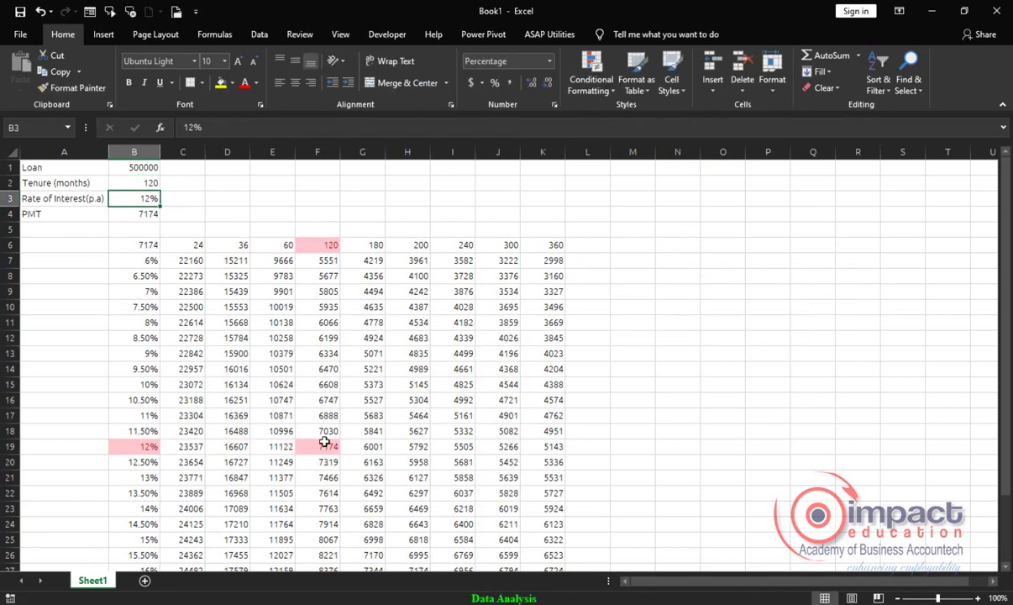
Add List data validation to the tenure cell B2, using the tenure values in C6:K6 as the source.
left_click(129, 183)
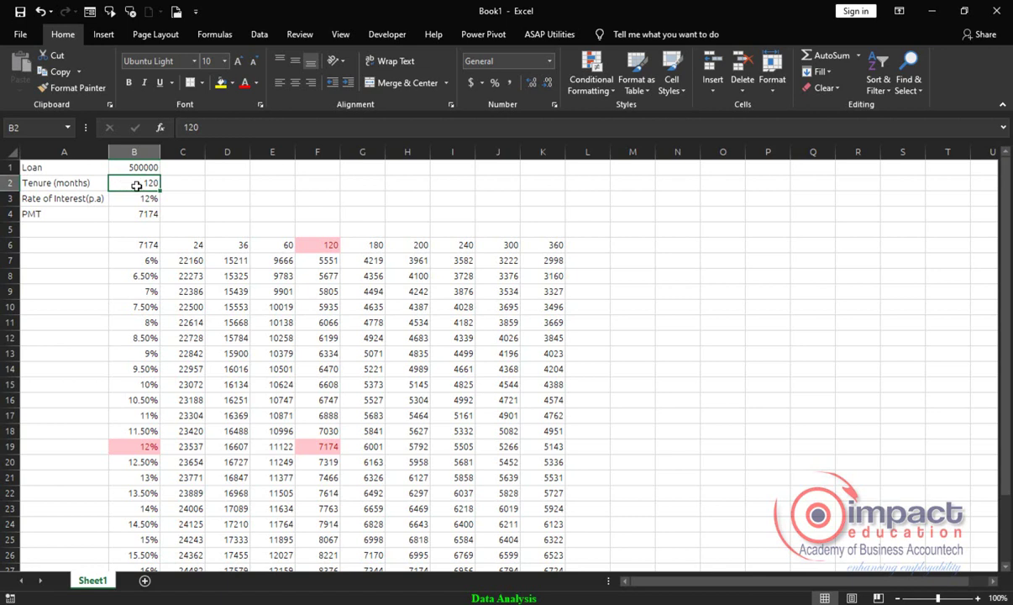
left_click(257, 34)
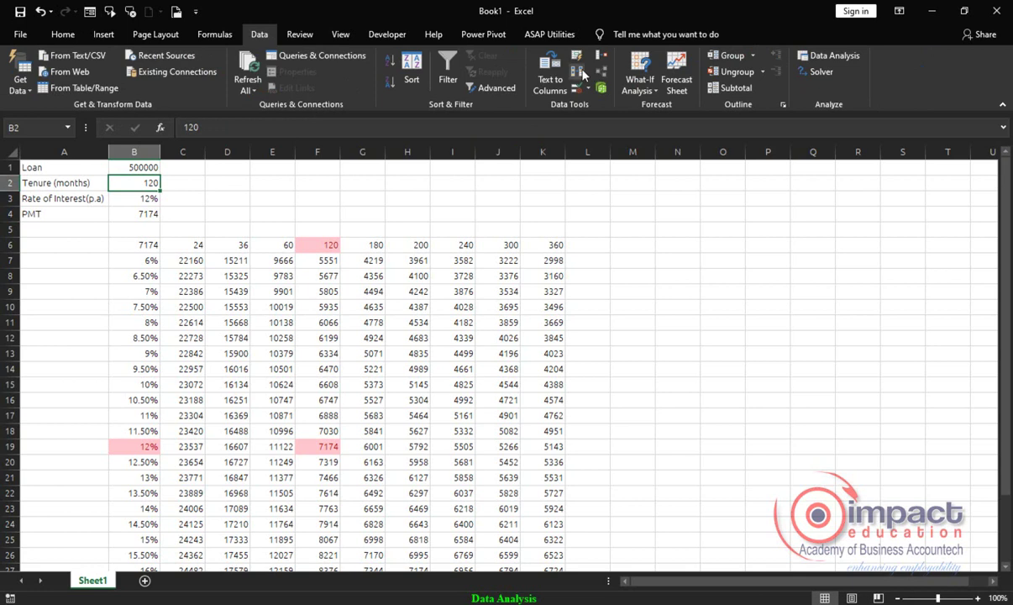
left_click(577, 88)
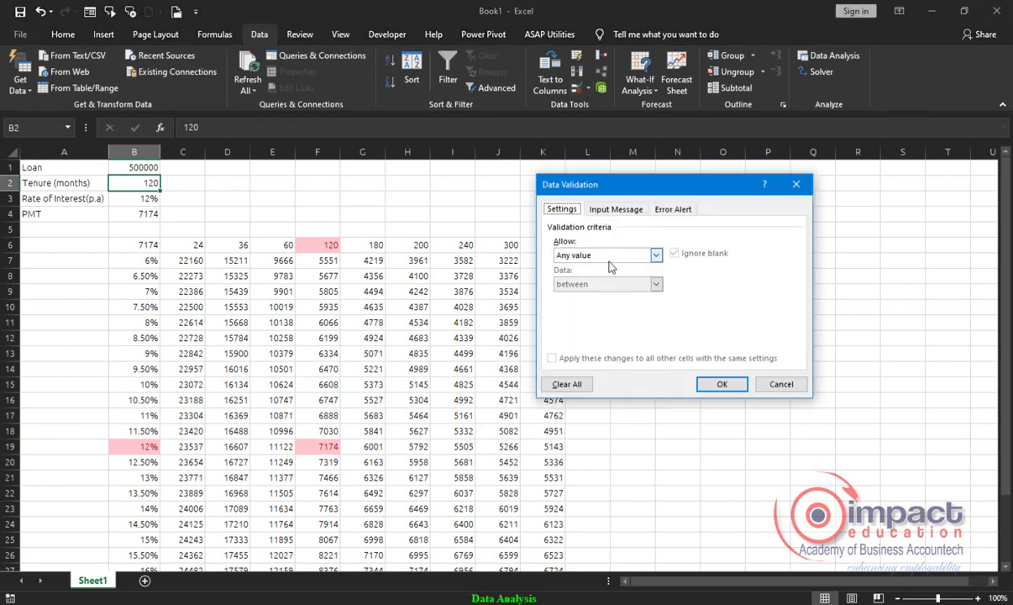
left_click(656, 256)
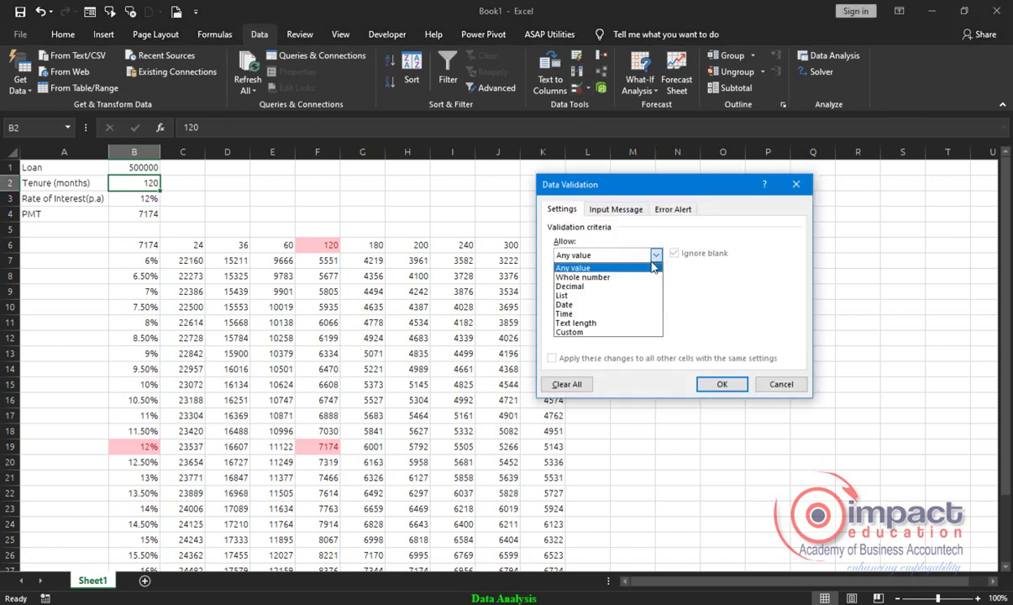
left_click(577, 298)
left_click(591, 312)
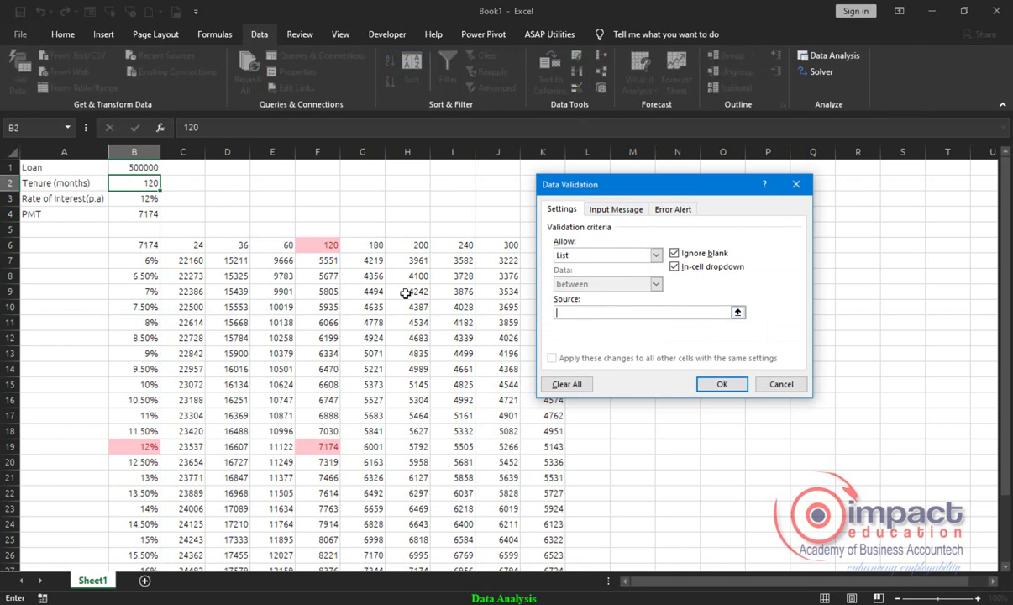
left_click_drag(193, 245, 561, 249)
left_click(721, 384)
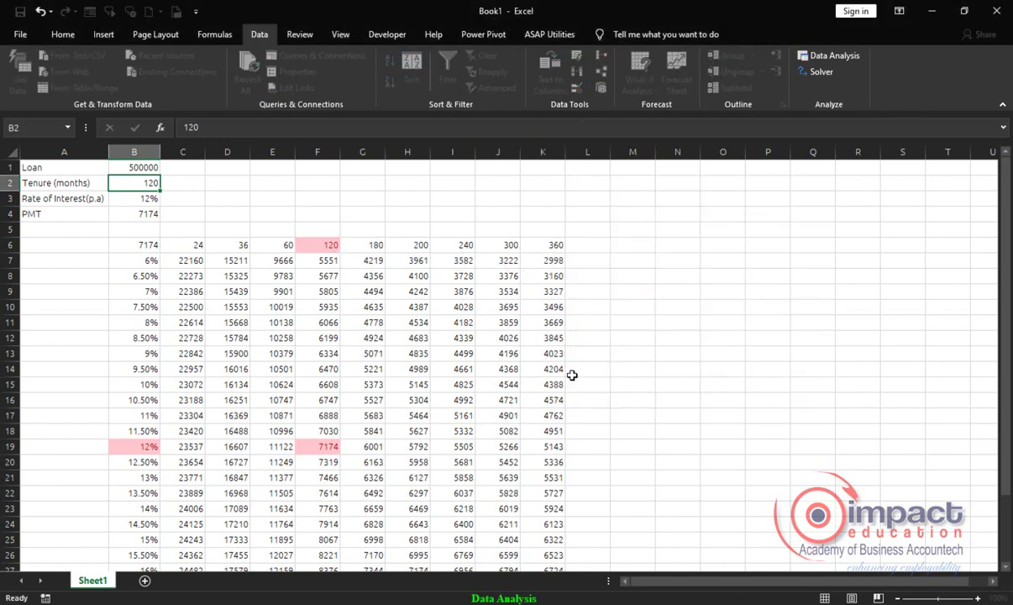
Add List data validation to the interest rate cell B3, using the rates in B7:B31 as the source.
left_click(143, 199)
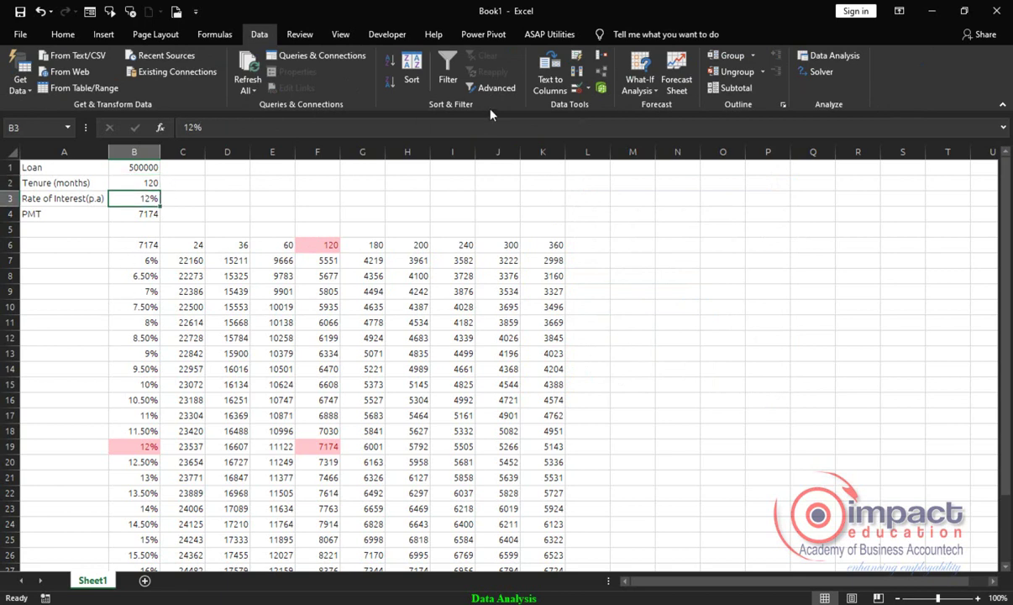
left_click(575, 87)
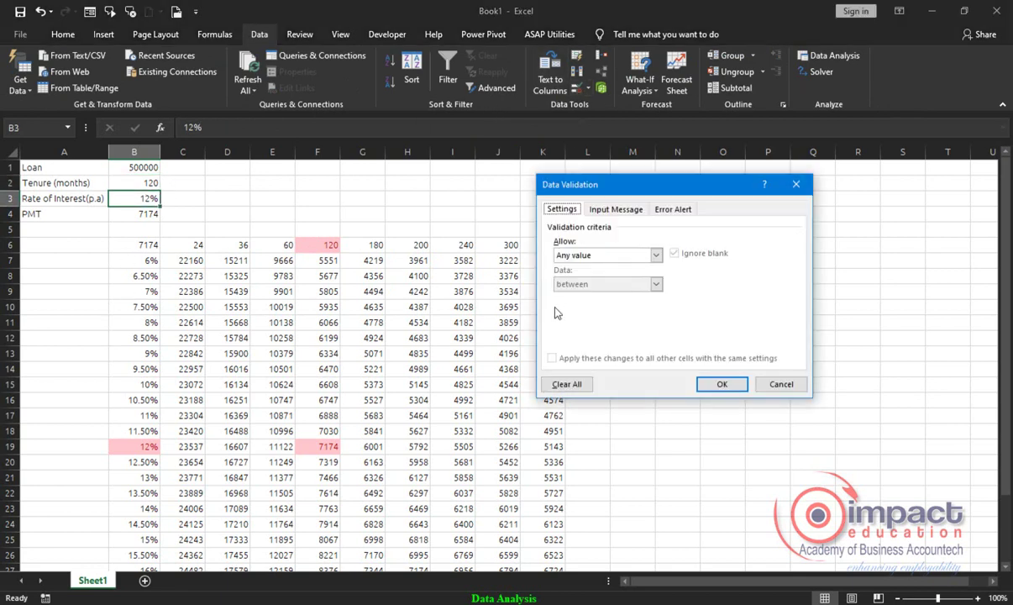
left_click(658, 257)
left_click(580, 296)
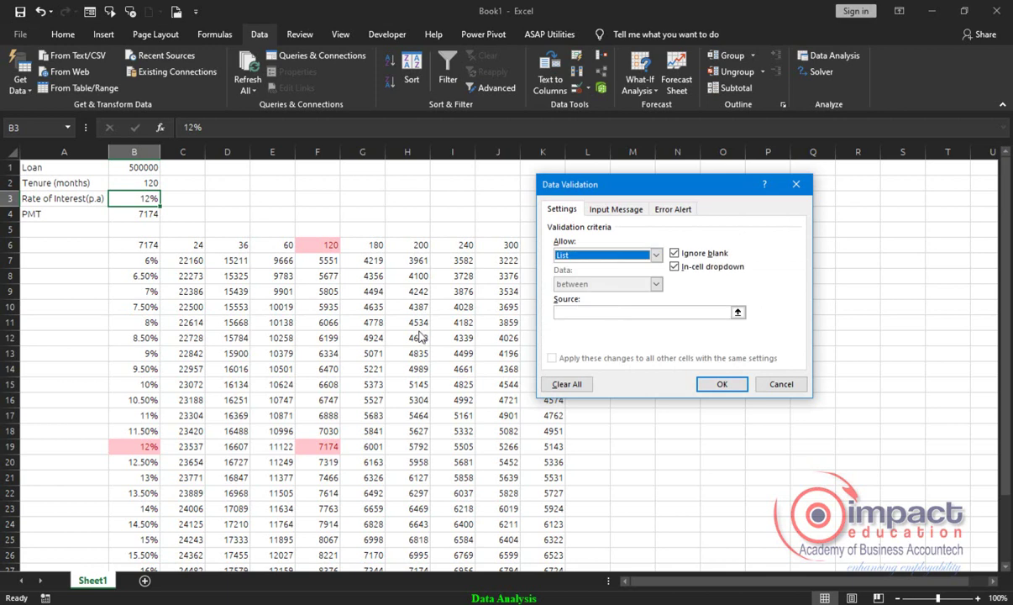
left_click(583, 313)
left_click_drag(134, 260, 133, 534)
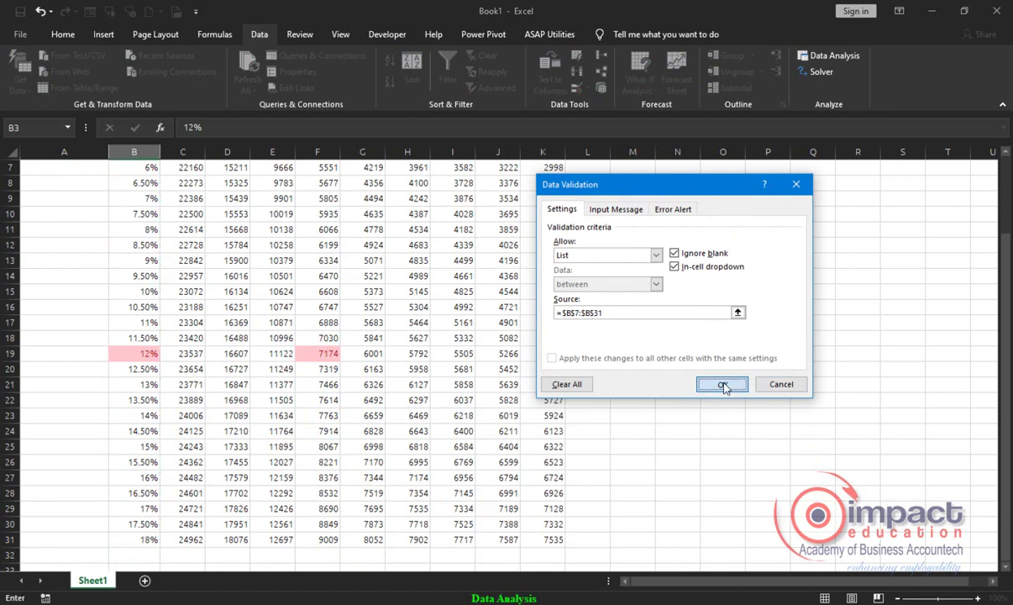
left_click(722, 384)
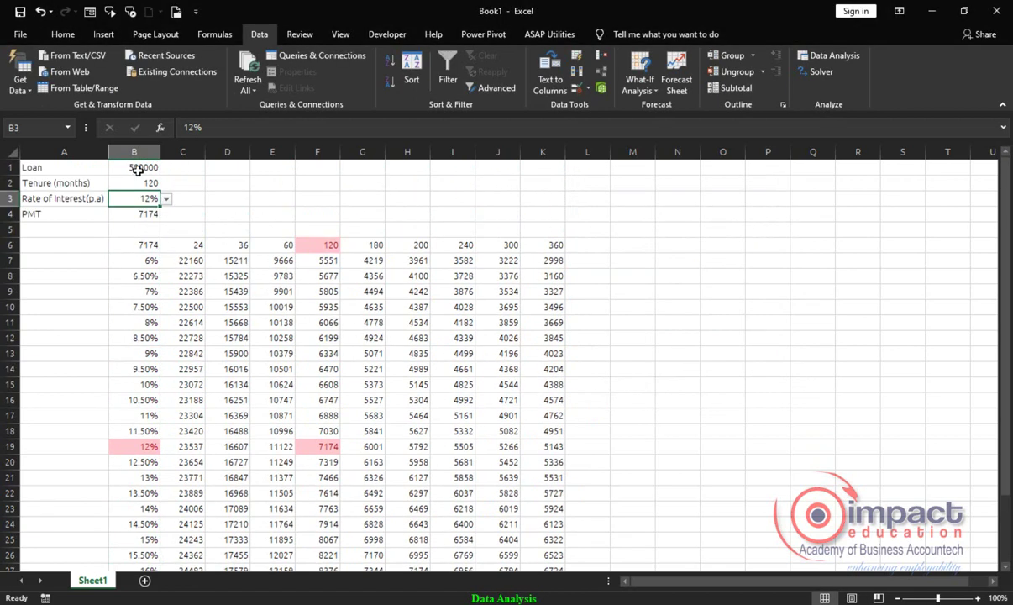
Choose a tenure of 200 months in B2 and an interest rate of 14% in B3 from their validation lists.
left_click(139, 181)
left_click(166, 182)
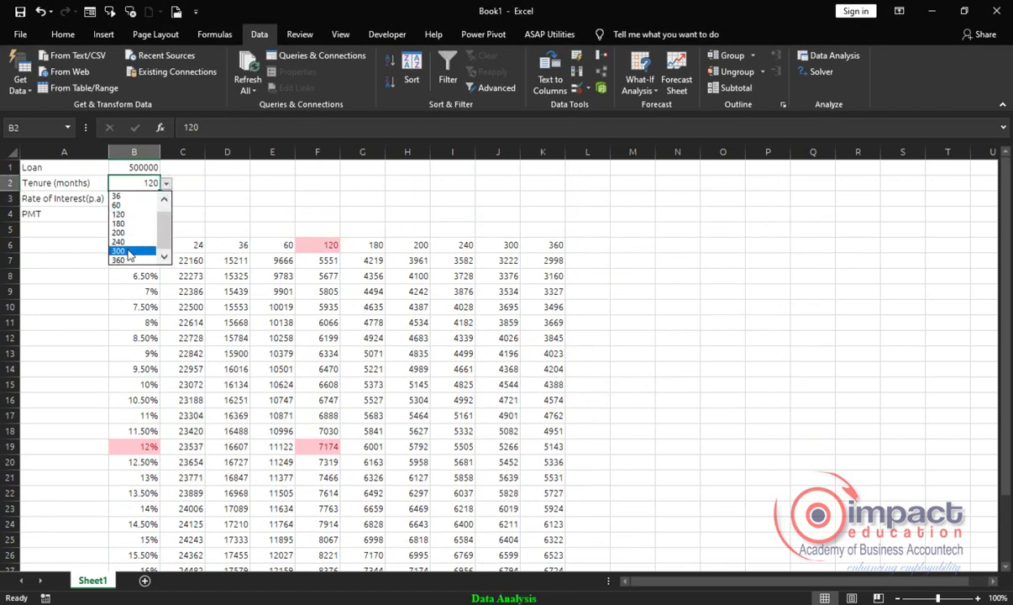
left_click(126, 233)
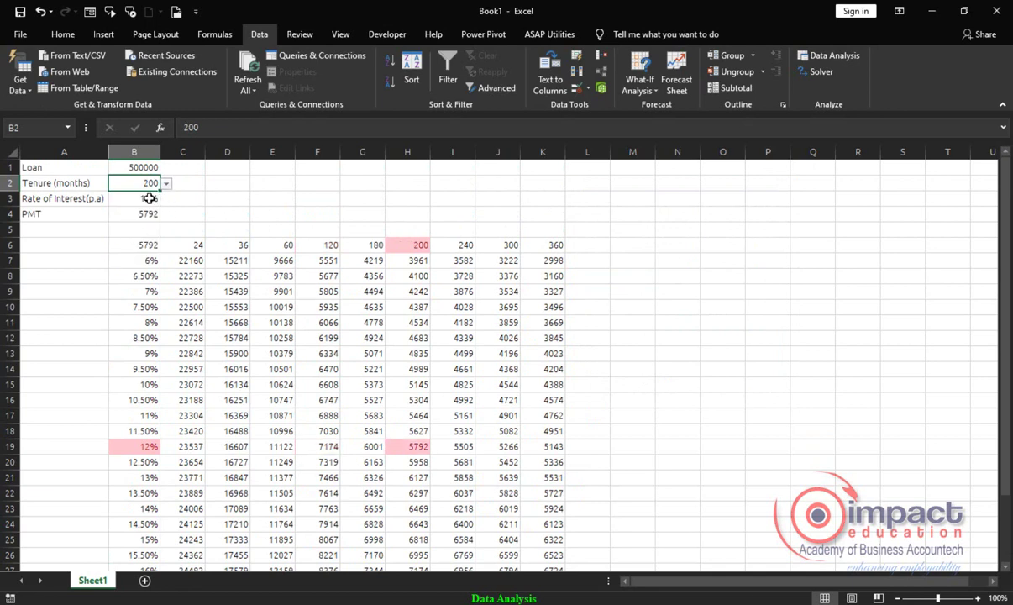
left_click(147, 199)
left_click(167, 199)
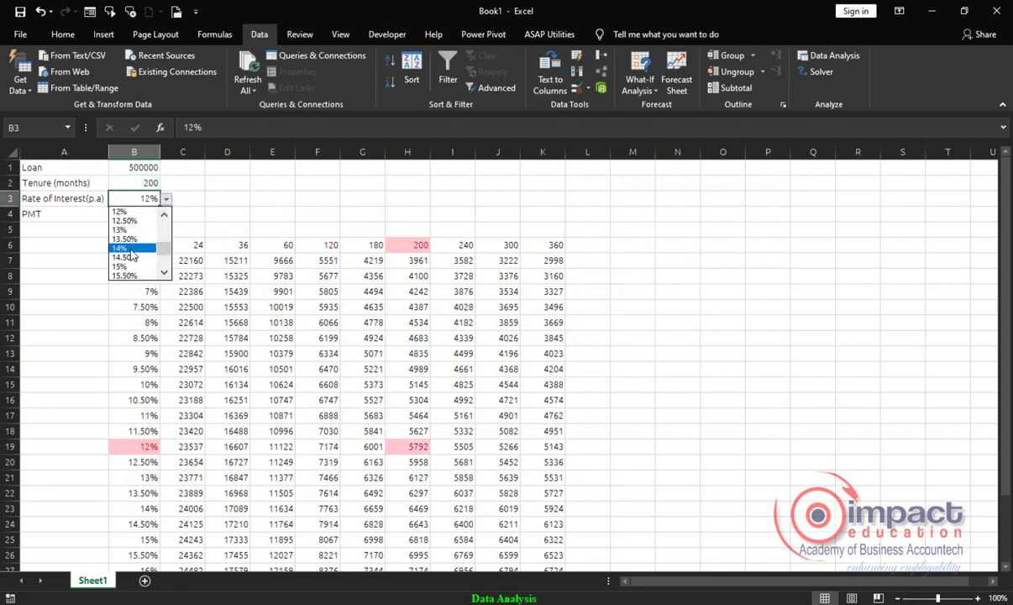
left_click(128, 248)
Choose an interest rate of 6.50% in B3 from its validation list.
left_click(167, 198)
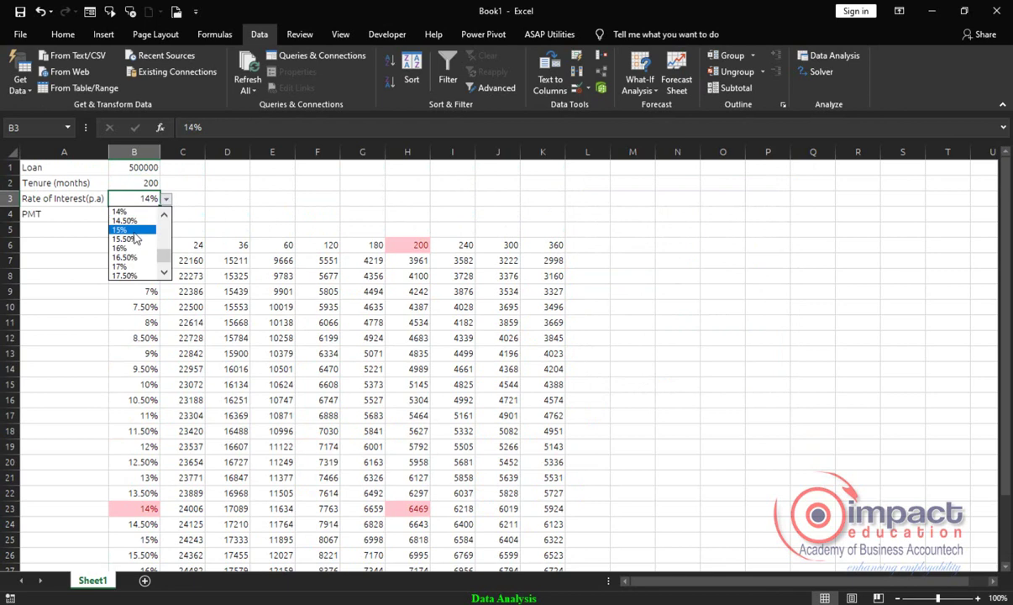
left_click(164, 217)
left_click(164, 217)
left_click(164, 217)
left_click(164, 217)
left_click(164, 217)
left_click(164, 216)
left_click(164, 217)
left_click(164, 216)
left_click(164, 217)
left_click(164, 217)
left_click(164, 217)
left_click(164, 217)
left_click(164, 217)
left_click(164, 217)
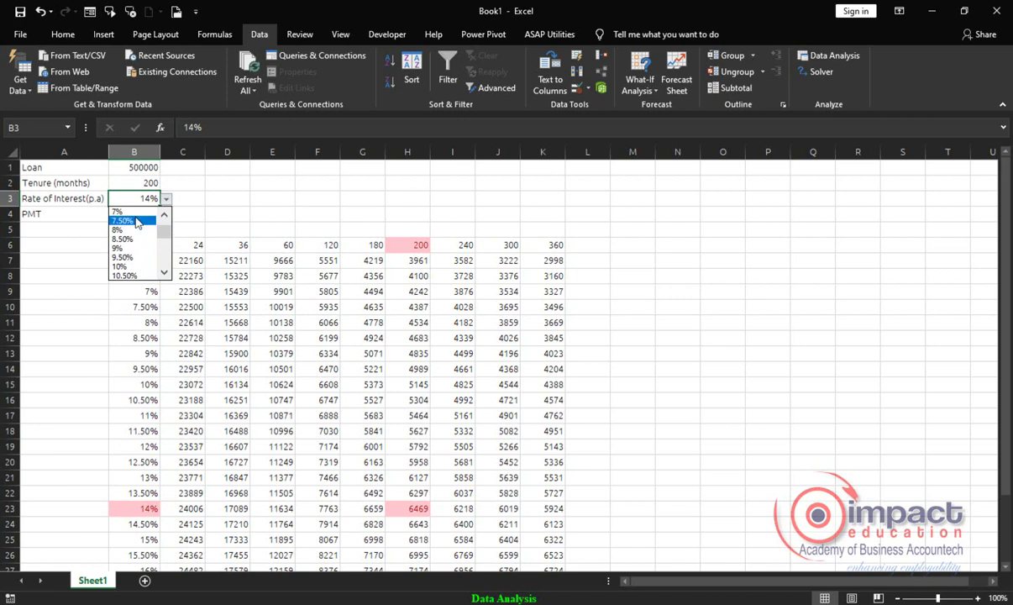
left_click(164, 217)
left_click(144, 214)
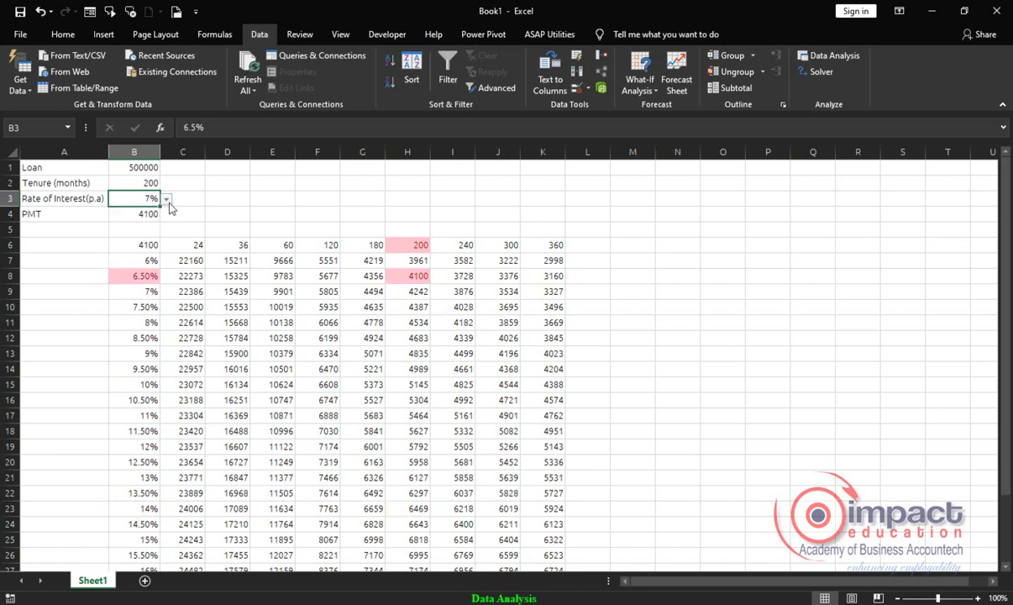
Choose an interest rate of 7% in B3 from its validation list, followed by 7.50%.
left_click(166, 199)
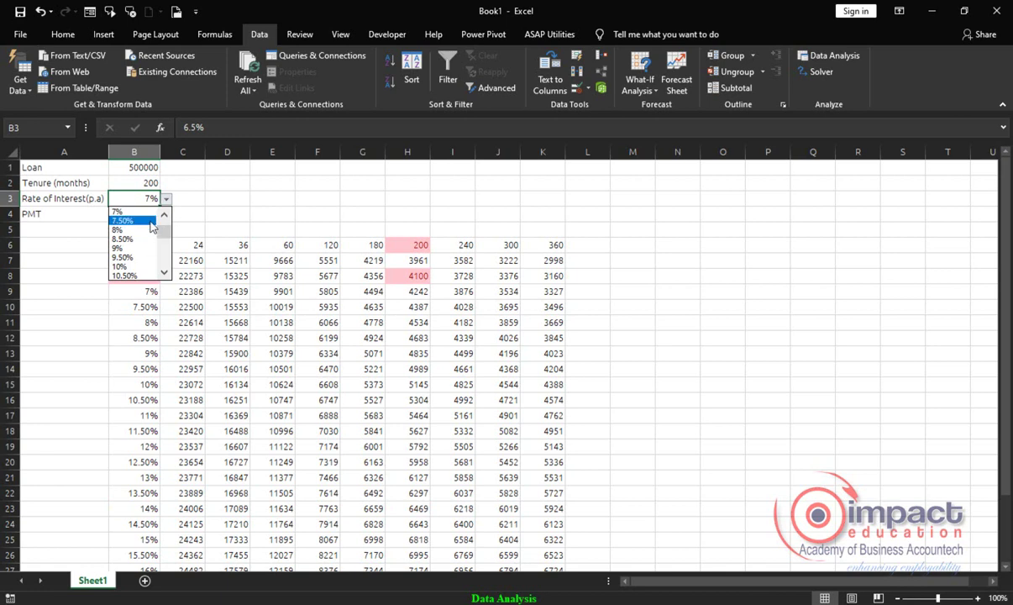
left_click(141, 211)
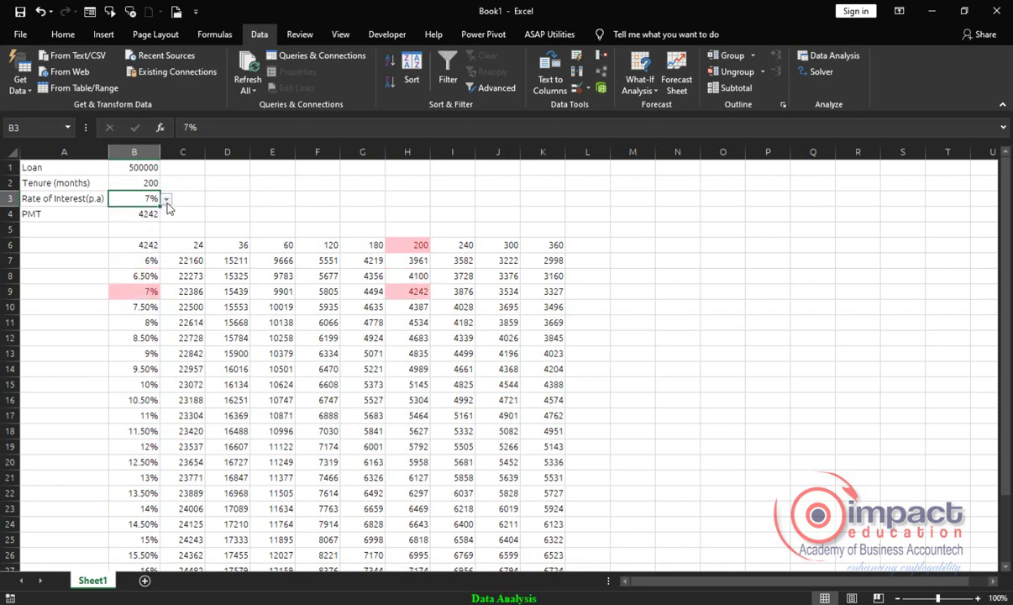
left_click(167, 200)
left_click(142, 220)
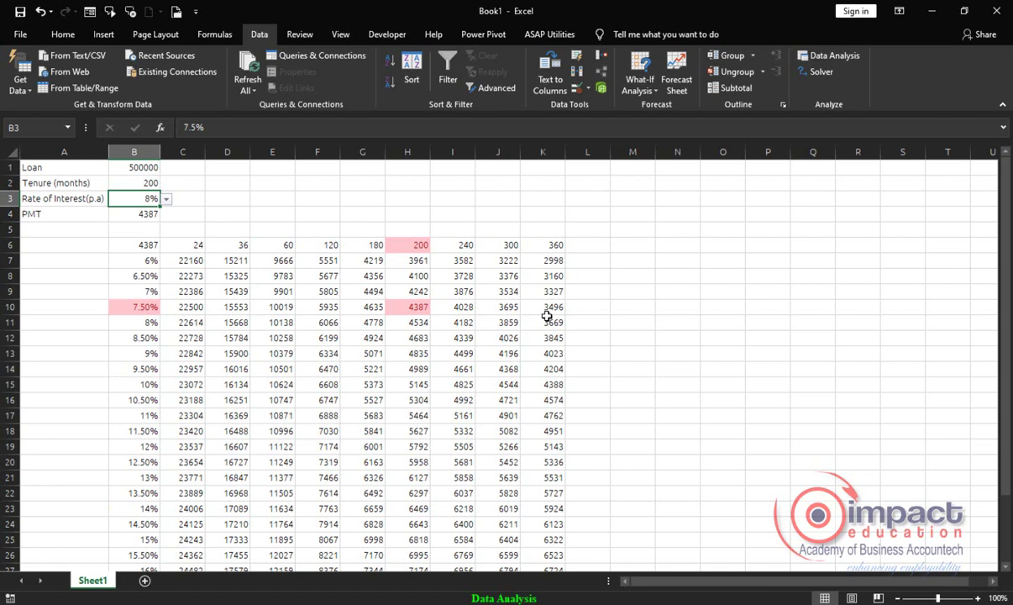
Move the whole payment data table B6:K31 beside the loan inputs so that its corner cell sits in D2.
left_click_drag(189, 245, 530, 245)
left_click_drag(151, 245, 595, 462)
left_click_drag(588, 406, 588, 400)
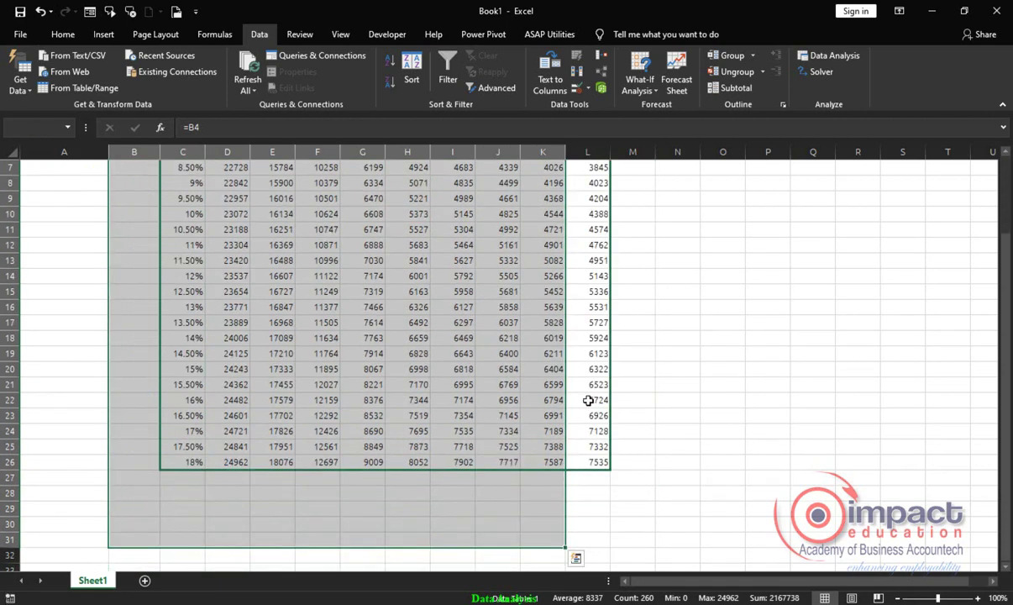
scroll(282, 428, "down", 3)
scroll(287, 409, "up", 3)
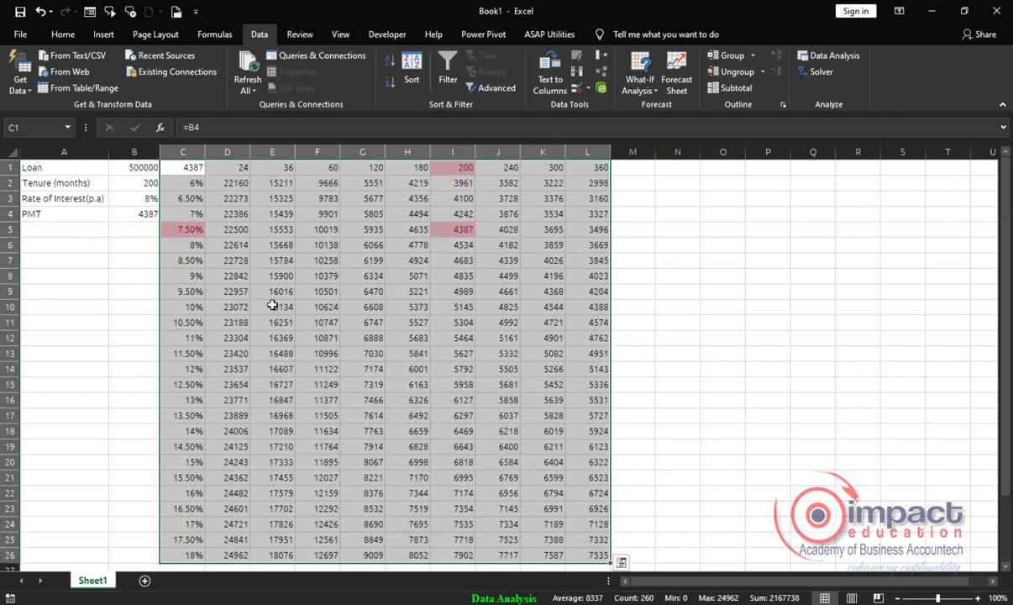
left_click_drag(369, 520, 369, 537)
scroll(418, 503, "up", 1)
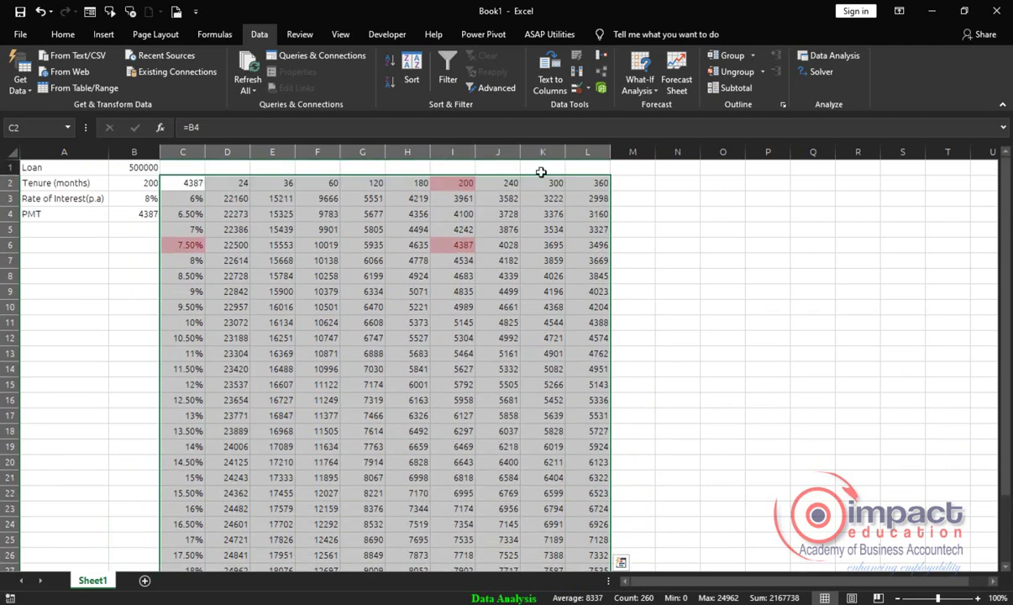
left_click_drag(541, 176, 586, 162)
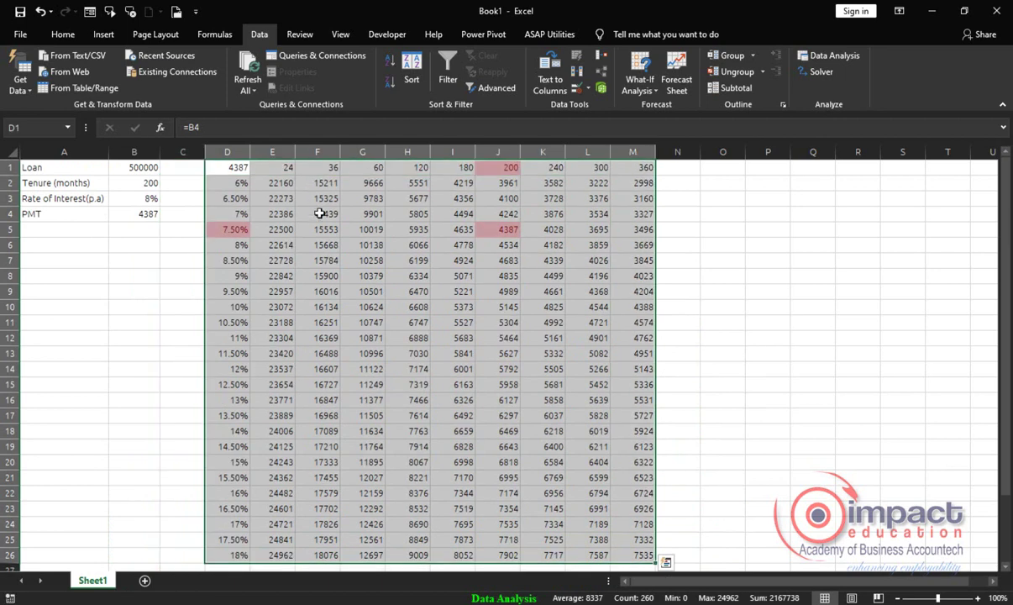
left_click_drag(609, 567, 610, 583)
left_click(677, 353)
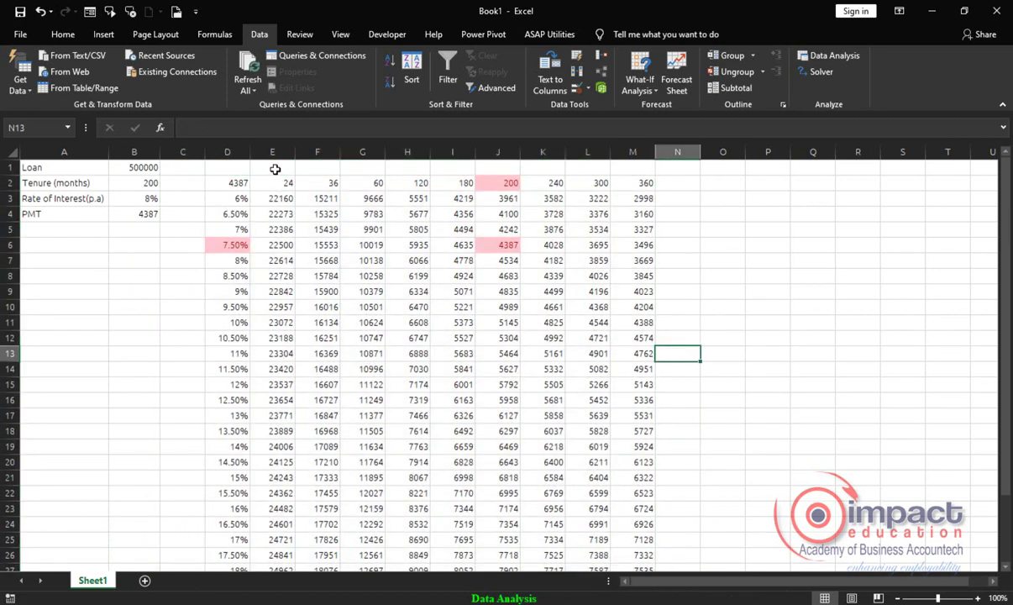
Enter the heading "Tenure" in E1 and merge and center it across E1:M1 above the tenure values.
left_click_drag(274, 168, 612, 171)
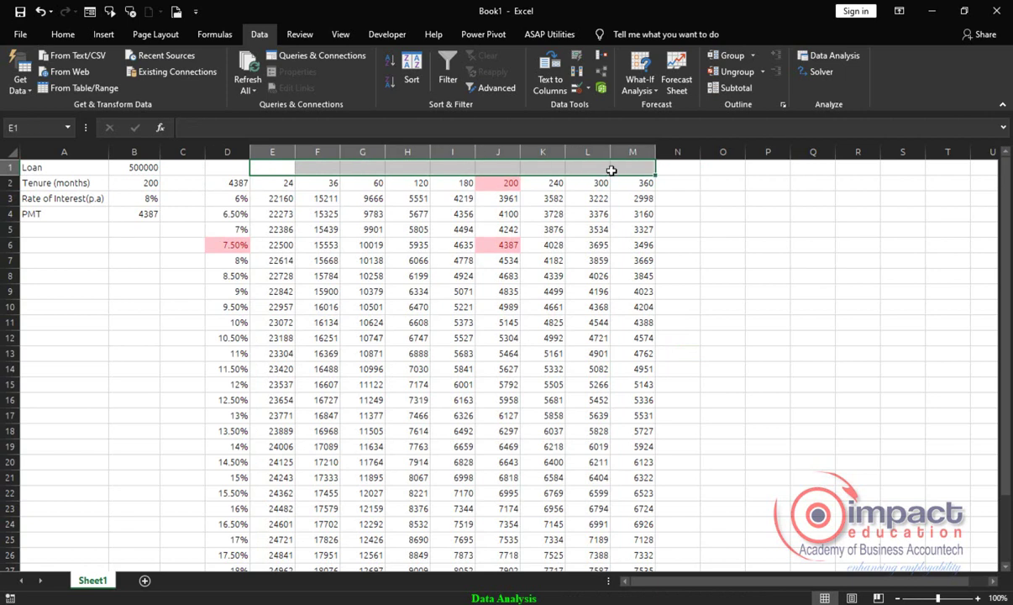
type("Tenure")
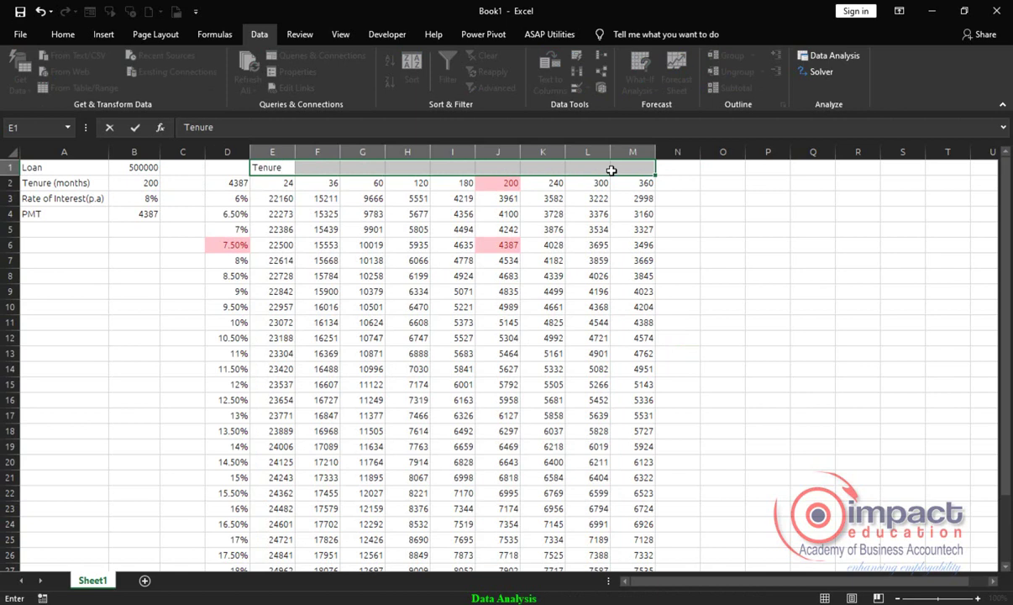
key("Return")
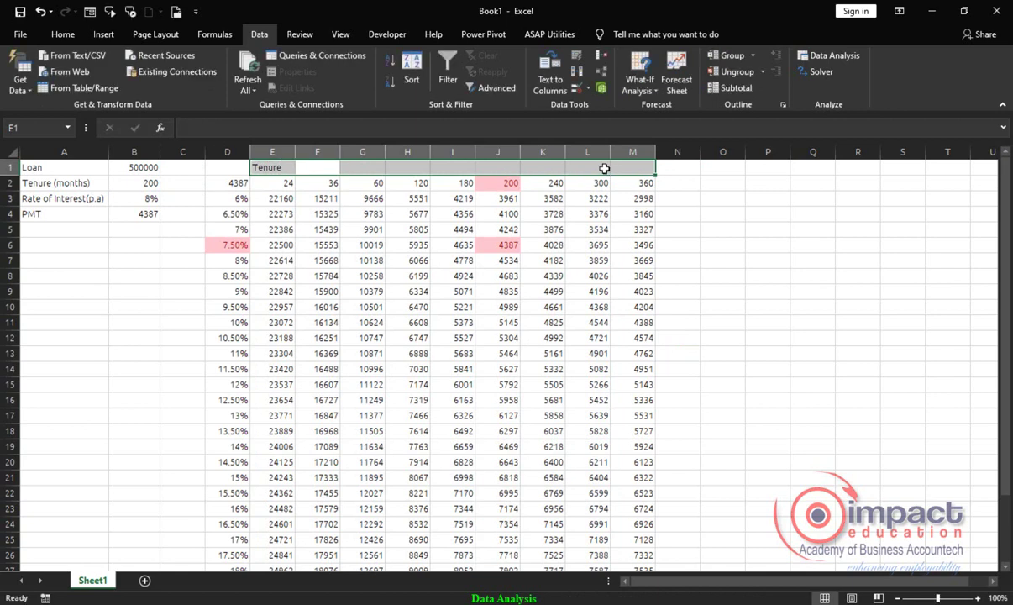
left_click(62, 35)
left_click(388, 82)
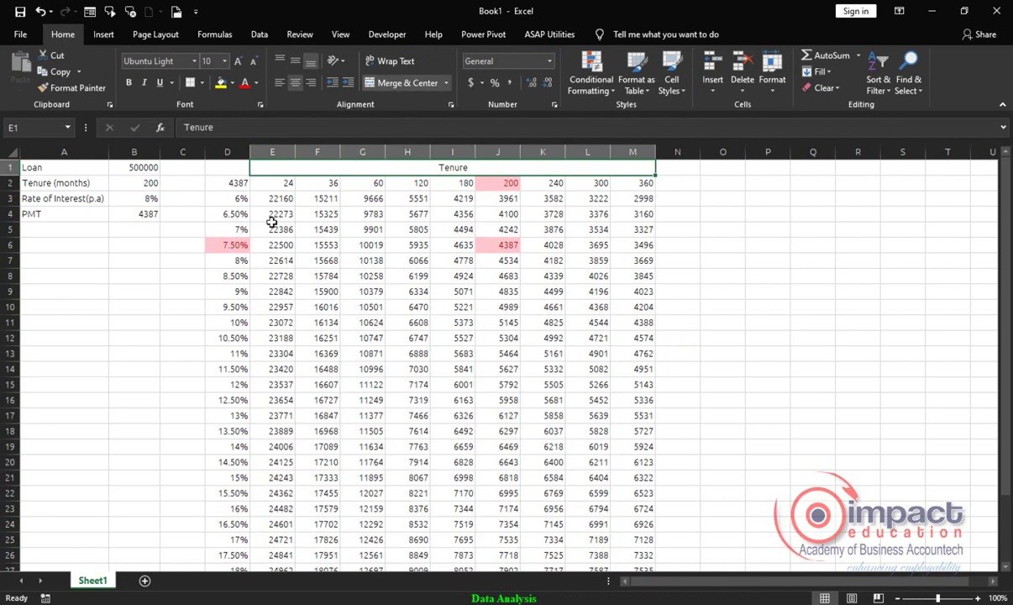
Give the merged Tenure heading a dark blue fill and white text.
left_click(232, 83)
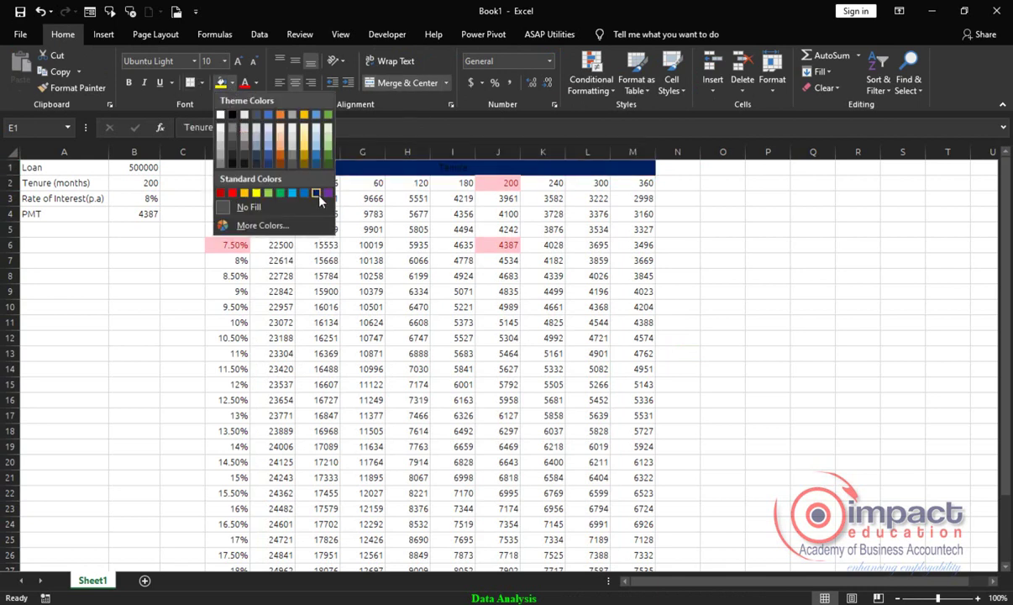
left_click(316, 194)
left_click(255, 83)
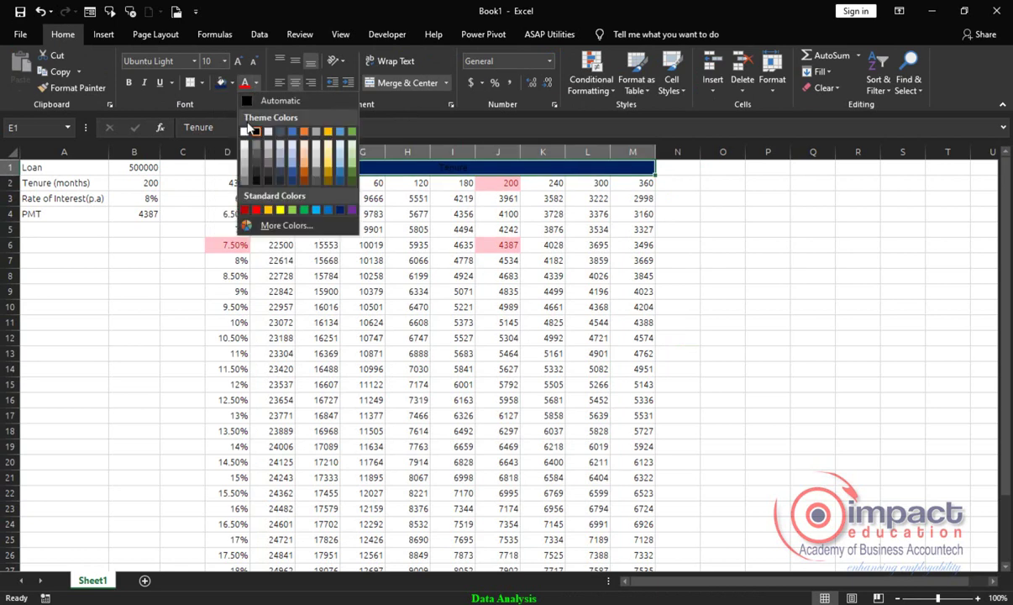
left_click(244, 132)
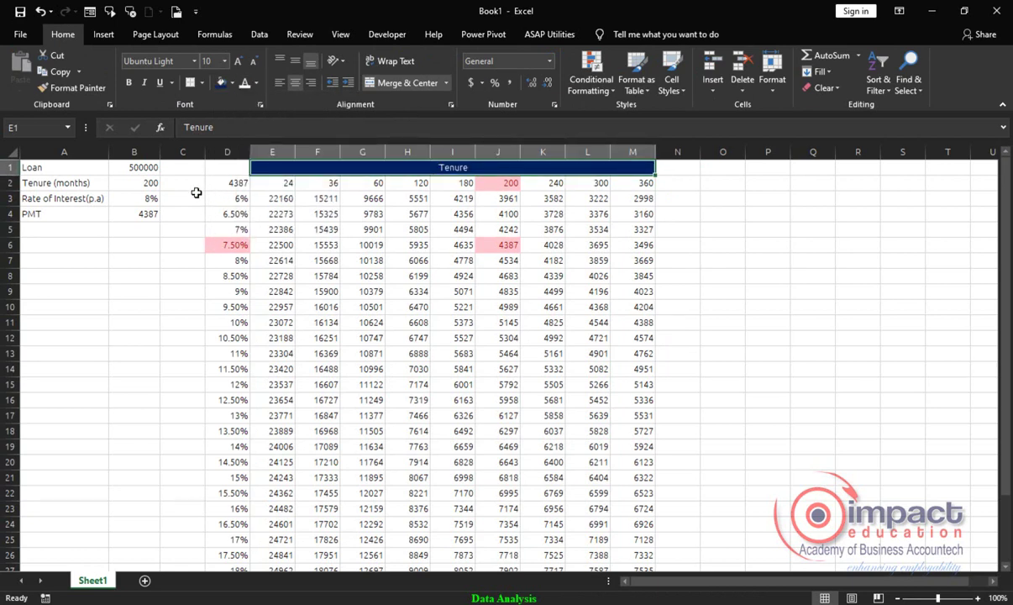
Insert a blank column before column C and a blank row above row 1.
left_click(185, 151)
right_click(185, 151)
left_click(217, 254)
left_click(177, 276)
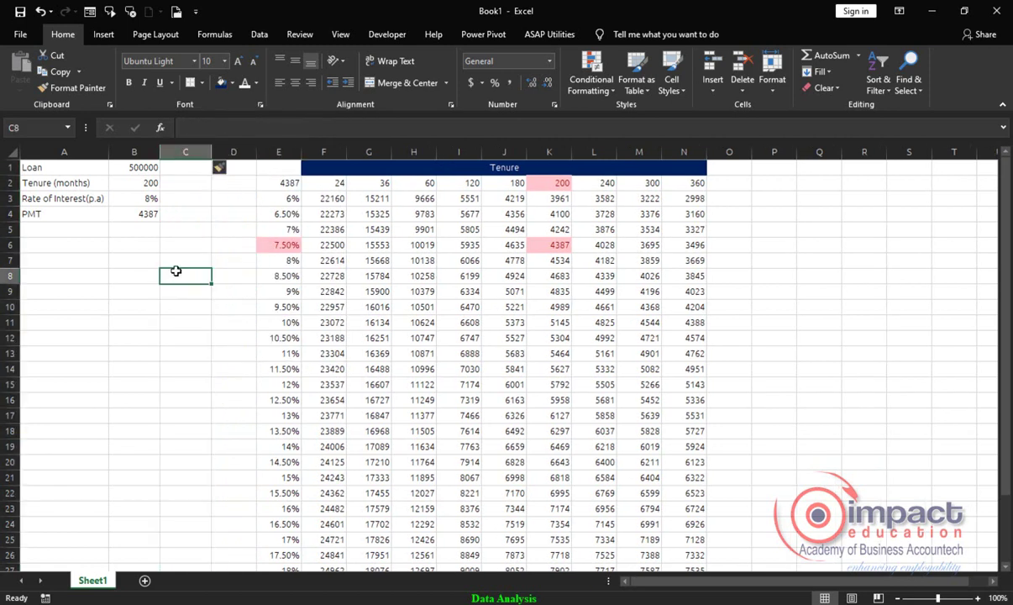
left_click(8, 166)
right_click(7, 166)
left_click(38, 261)
left_click(133, 319)
Move the loan input block from A2:B5 to B3:C6 and autofit the width of column B.
left_click_drag(45, 181, 119, 247)
left_click(178, 336)
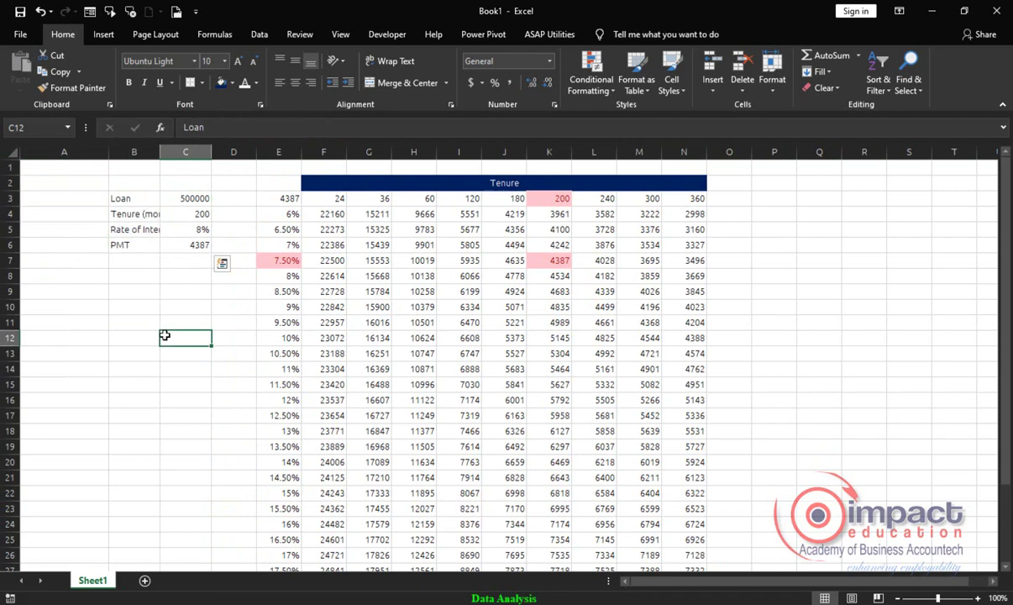
double_click(160, 152)
Make the loan input labels in B3:B6 bold.
left_click_drag(158, 204, 159, 239)
key("ctrl+b")
left_click(152, 273)
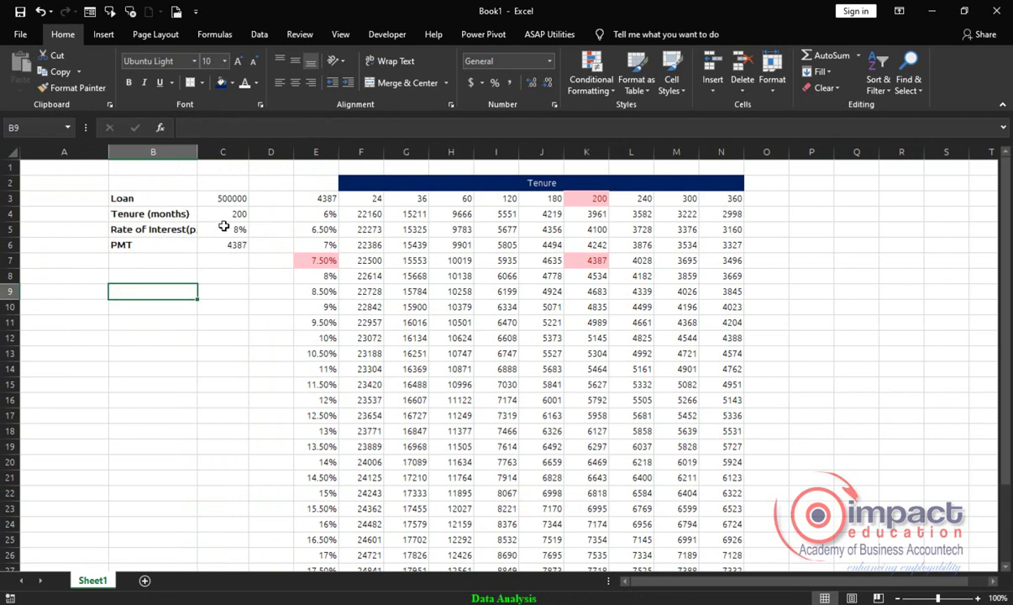
left_click(226, 199)
left_click(220, 368)
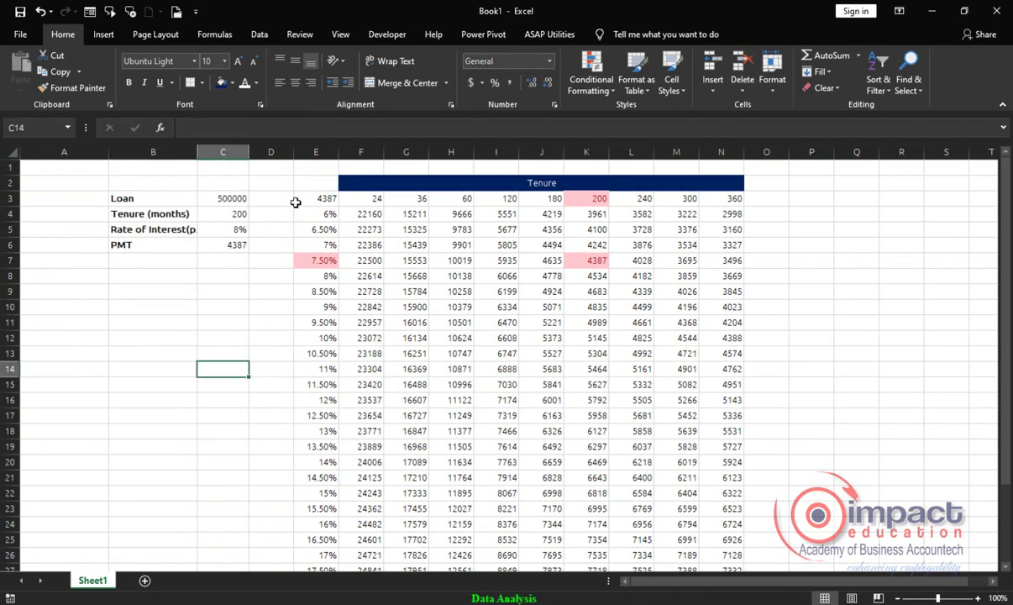
Merge and center D4:D27 with vertical text orientation and enter the heading "Rate of Interest" in it.
left_click(277, 221)
left_click_drag(278, 221, 286, 522)
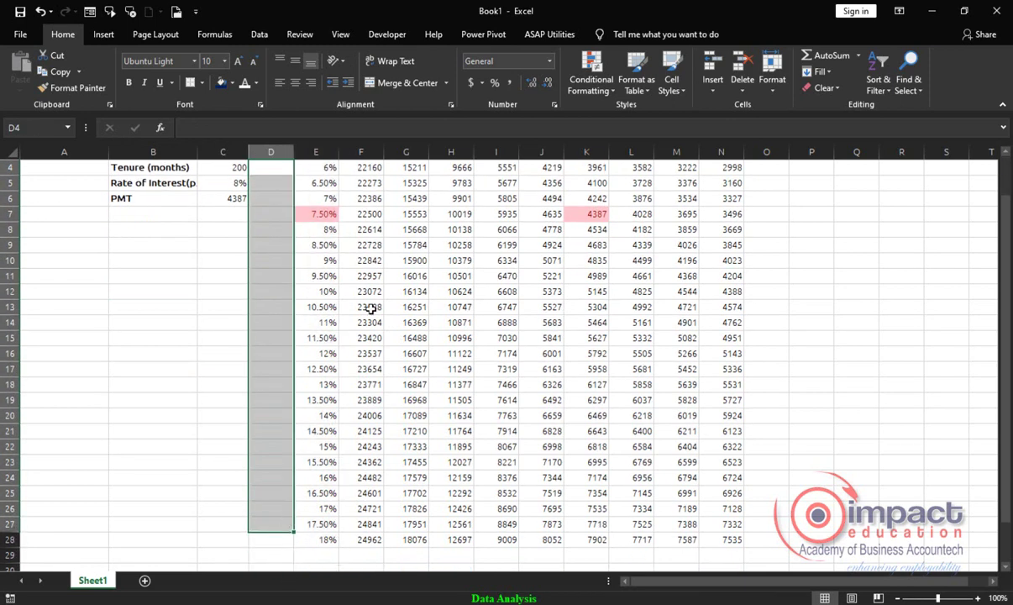
left_click(342, 65)
left_click(353, 124)
left_click(375, 83)
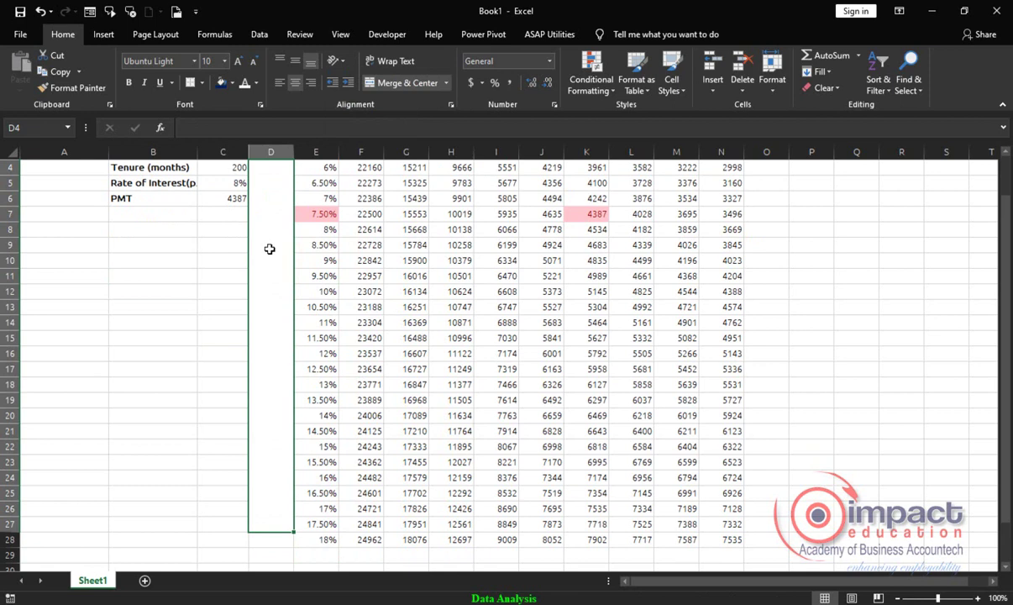
type("Rate of Interest")
key("Return")
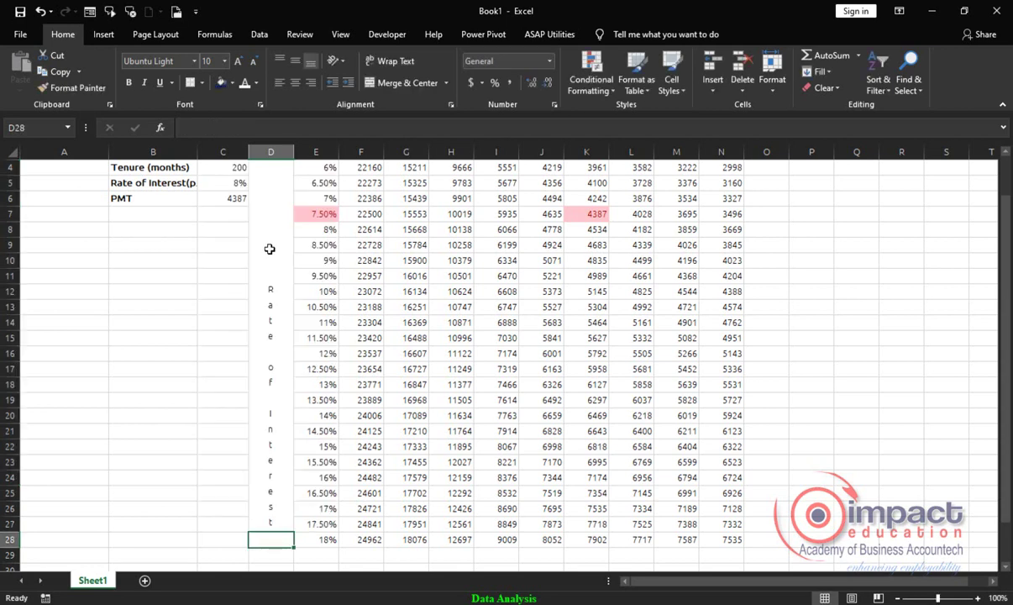
Narrow column D and format the Rate of Interest heading with middle alignment, dark blue fill and white text.
left_click(269, 247)
left_click_drag(294, 151, 268, 152)
left_click(296, 64)
left_click(281, 63)
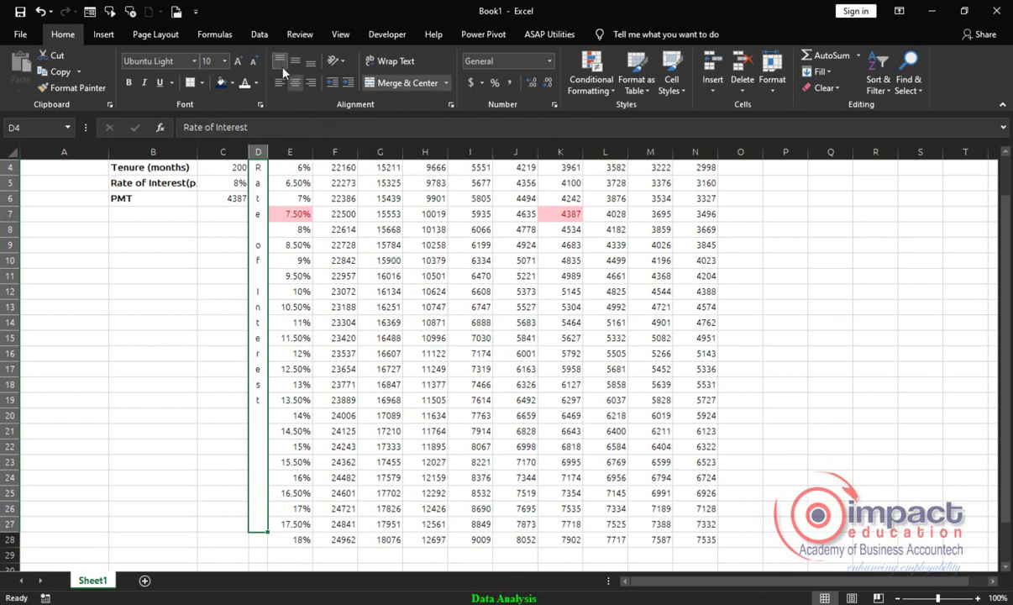
left_click(295, 61)
left_click(221, 84)
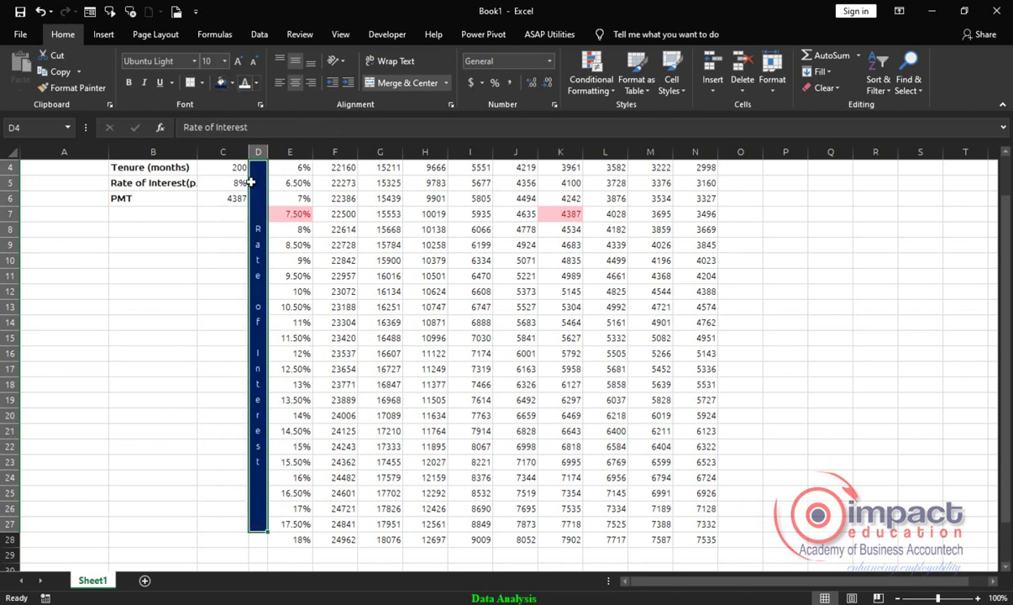
Turn off the worksheet gridlines and collapse the ribbon.
left_click(343, 35)
left_click(163, 83)
left_click(780, 322)
scroll(781, 344, "up", 1)
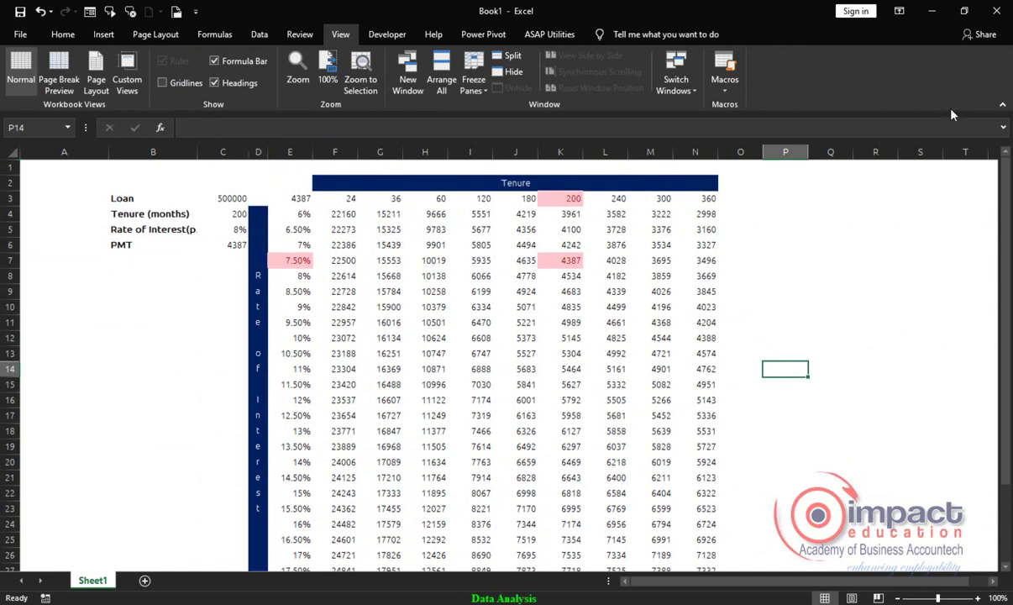
left_click(64, 35)
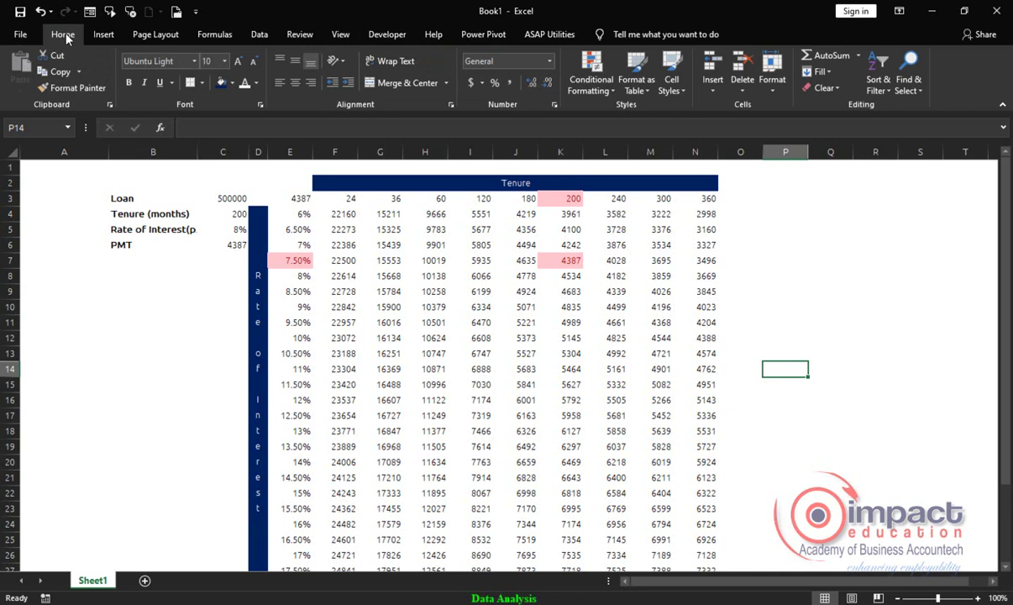
double_click(64, 34)
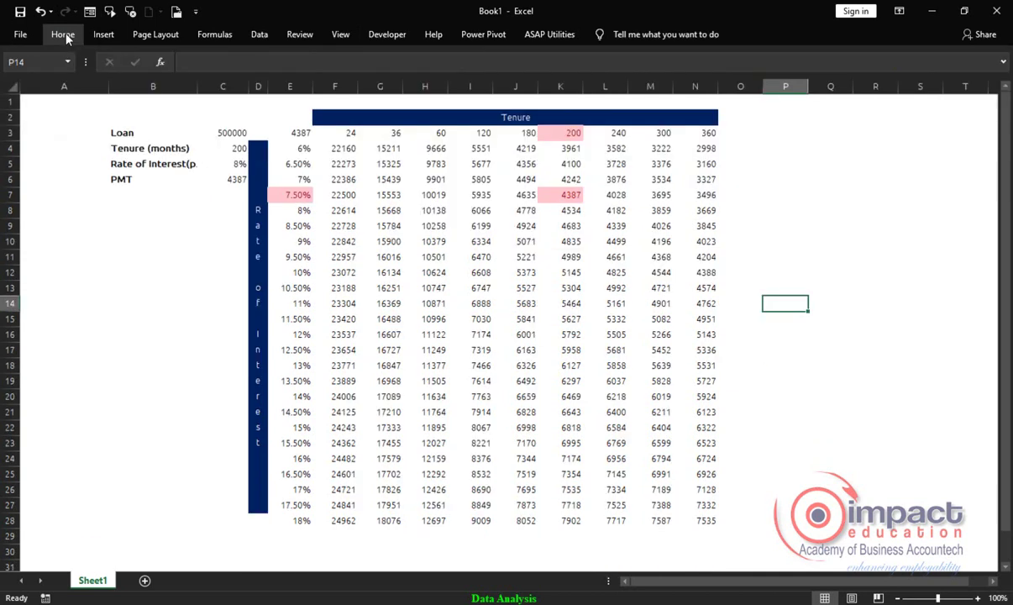
Enter the title "Sensitivity Analysis" in B1.
left_click(120, 106)
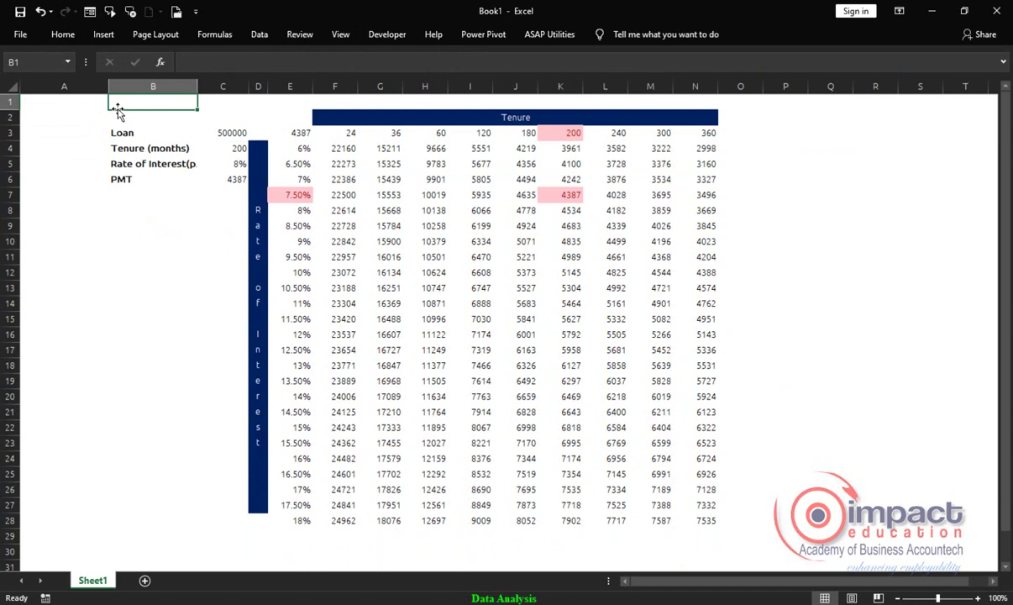
type("Sensitivity Analysis")
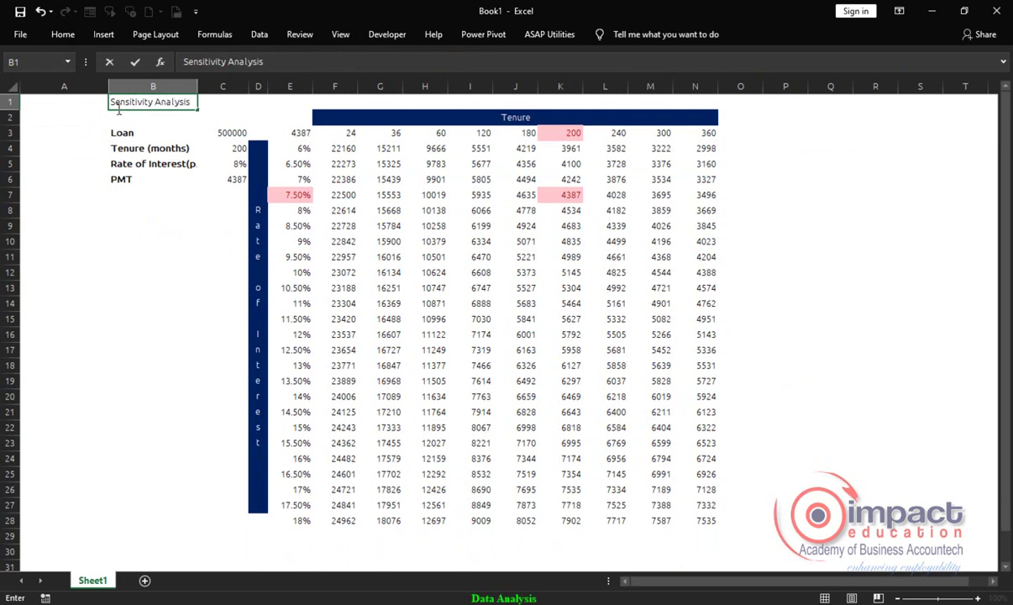
left_click(119, 113)
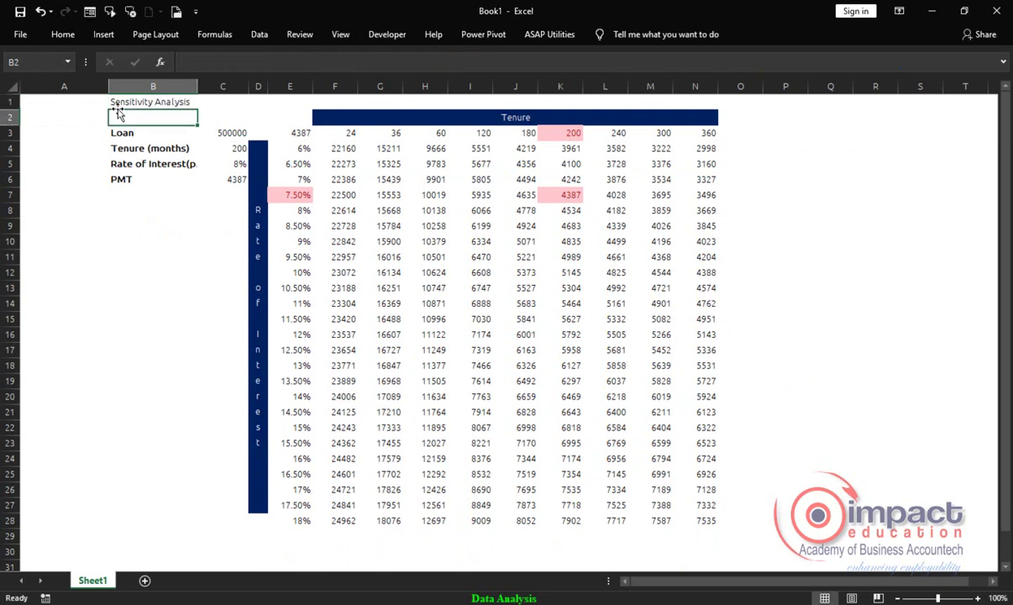
Increase the Sensitivity Analysis title's font size to 12 and move the title from B1 to B2.
left_click(117, 101)
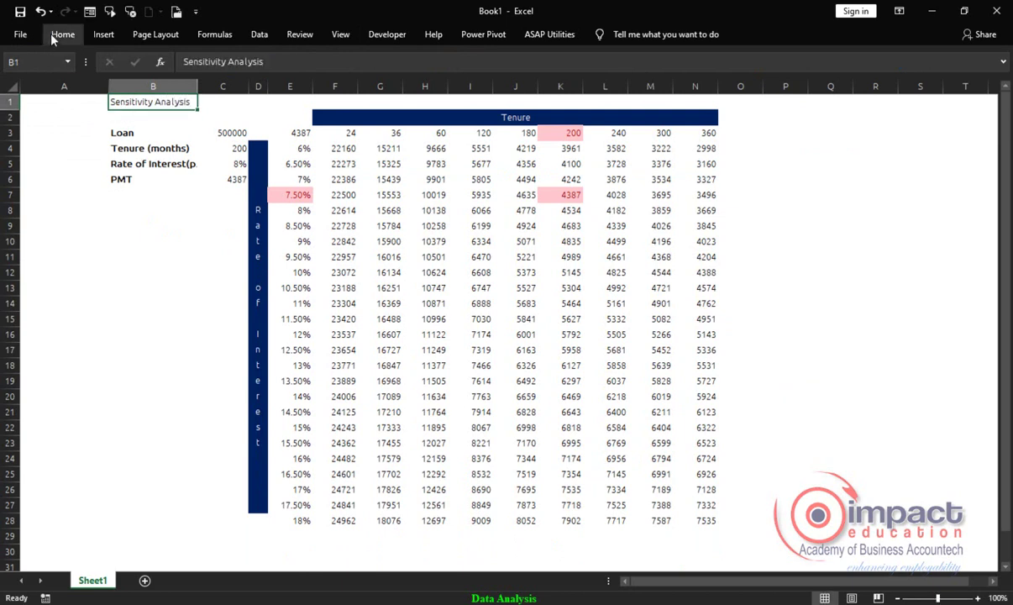
left_click(59, 35)
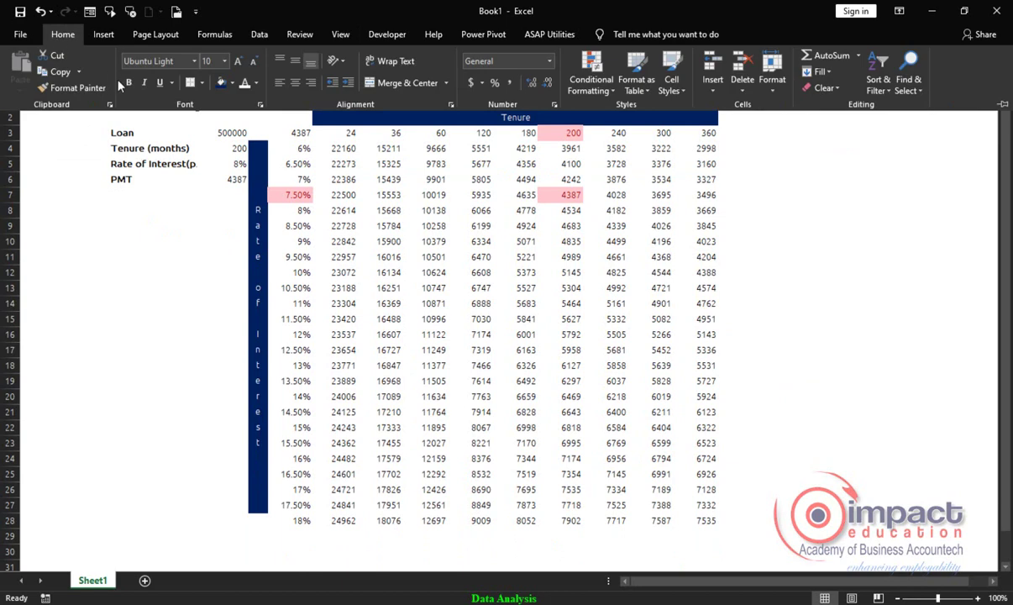
left_click(240, 64)
left_click(138, 202)
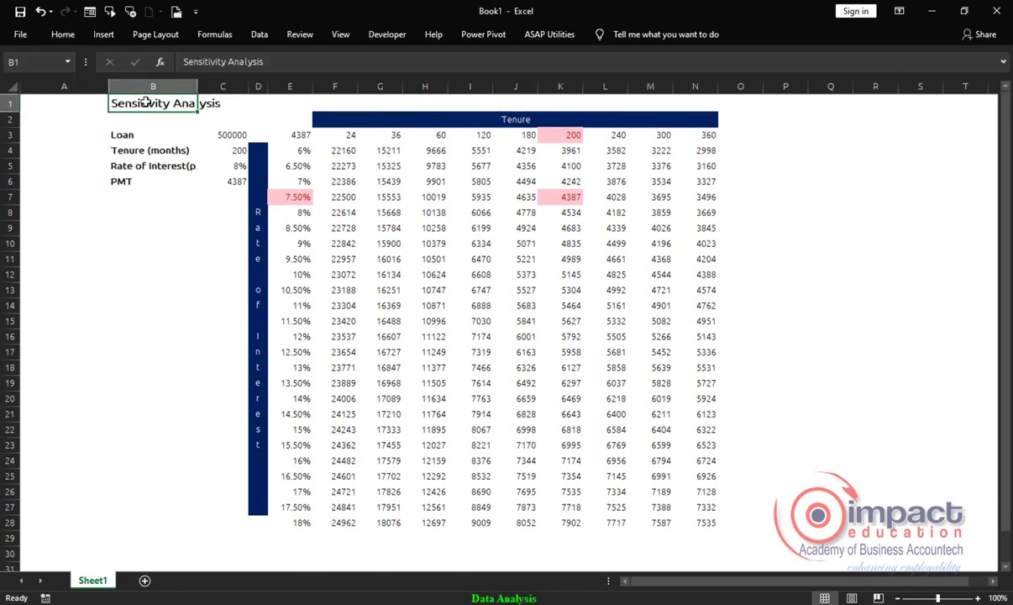
left_click_drag(146, 115, 143, 130)
left_click(145, 225)
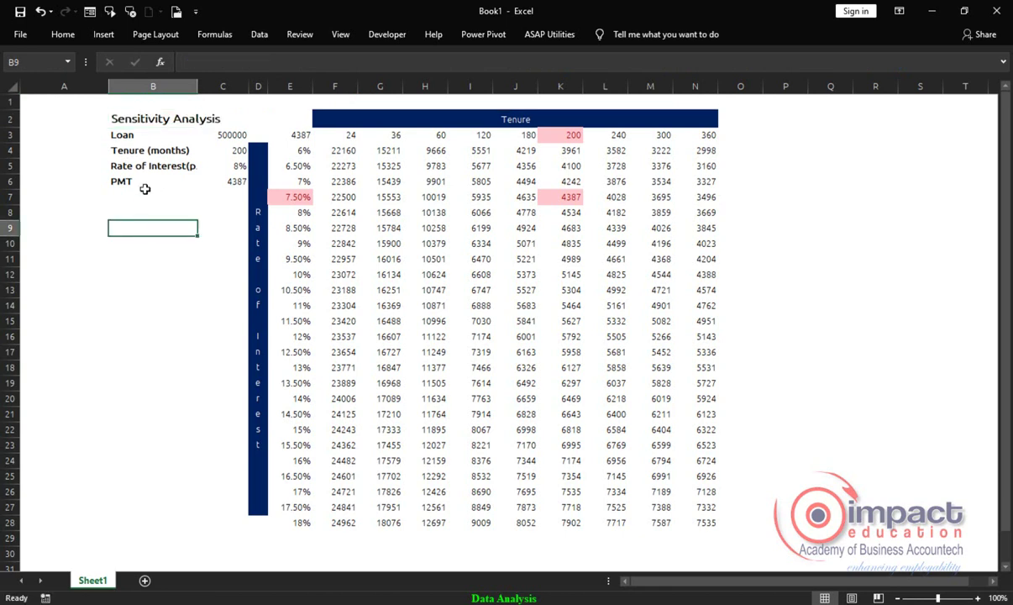
Format the Sensitivity Analysis title in B2 with dark blue fill and white text.
left_click(130, 115)
left_click(58, 37)
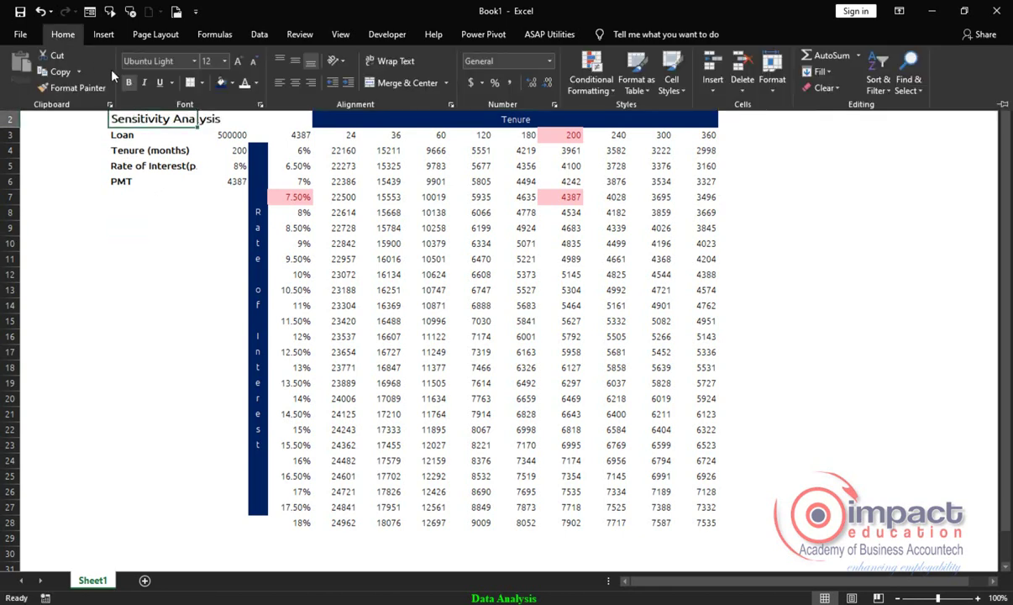
left_click(222, 82)
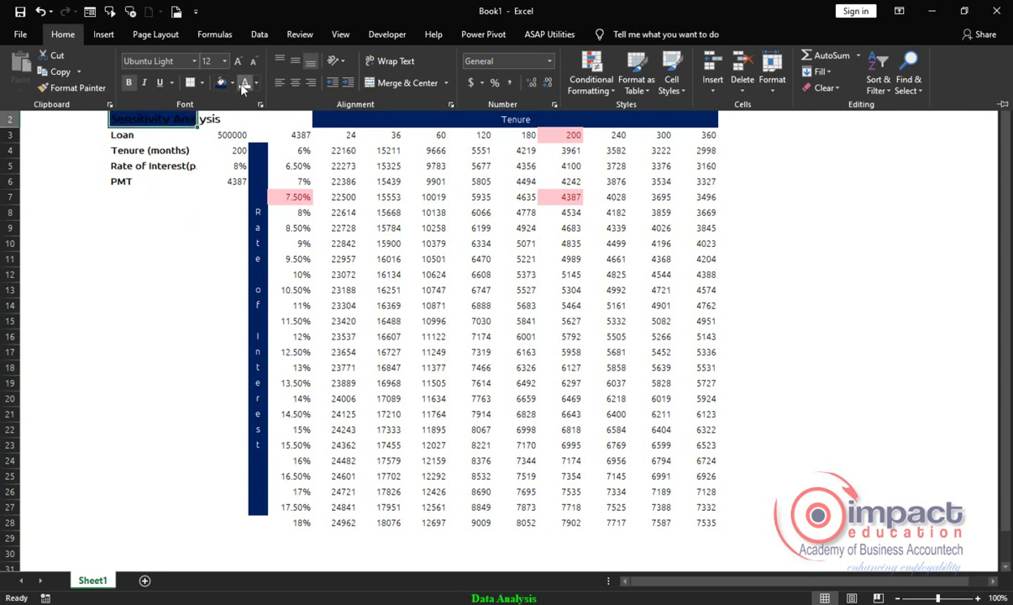
left_click(243, 83)
Merge and center the Sensitivity Analysis title across B2:C2.
left_click_drag(142, 118, 216, 115)
left_click(59, 40)
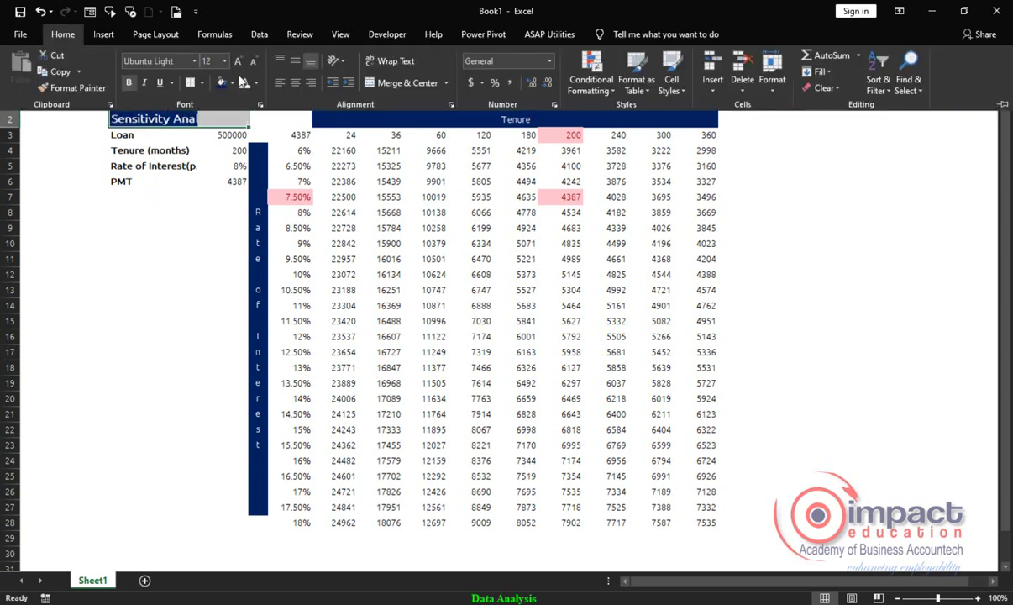
left_click(399, 82)
left_click(107, 279)
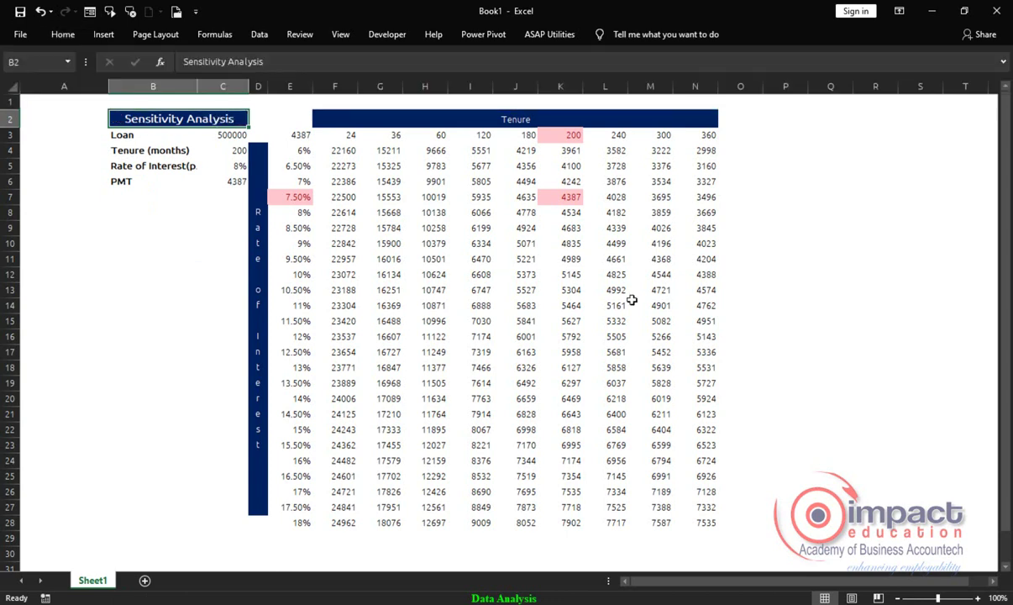
left_click(300, 119)
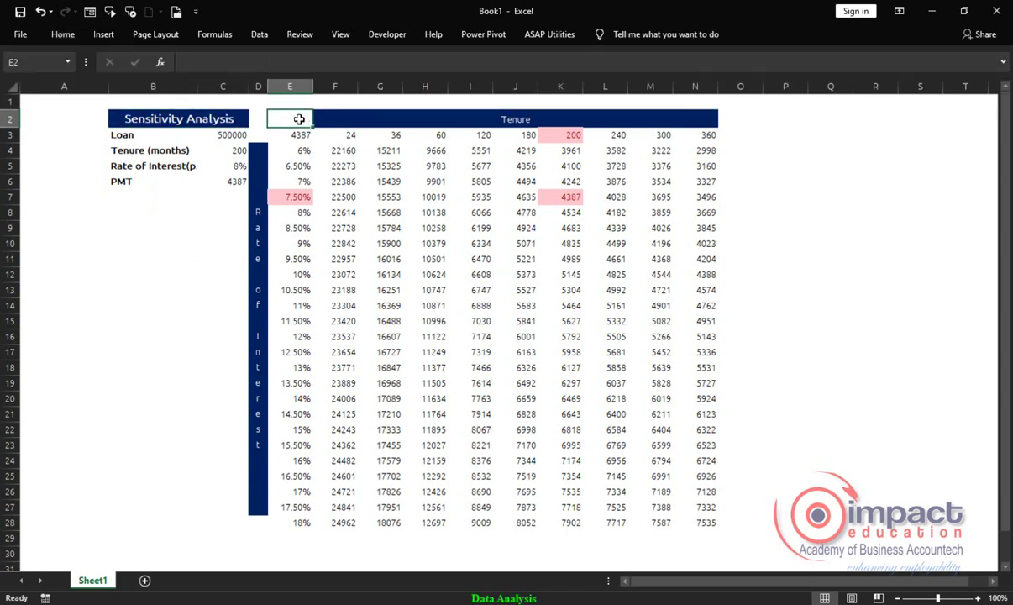
left_click(857, 272)
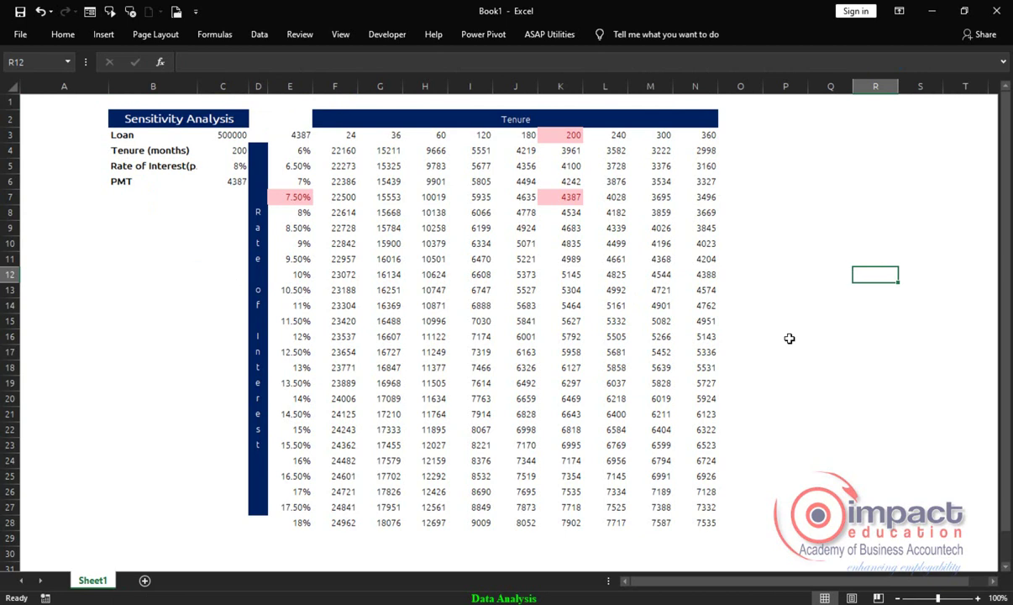